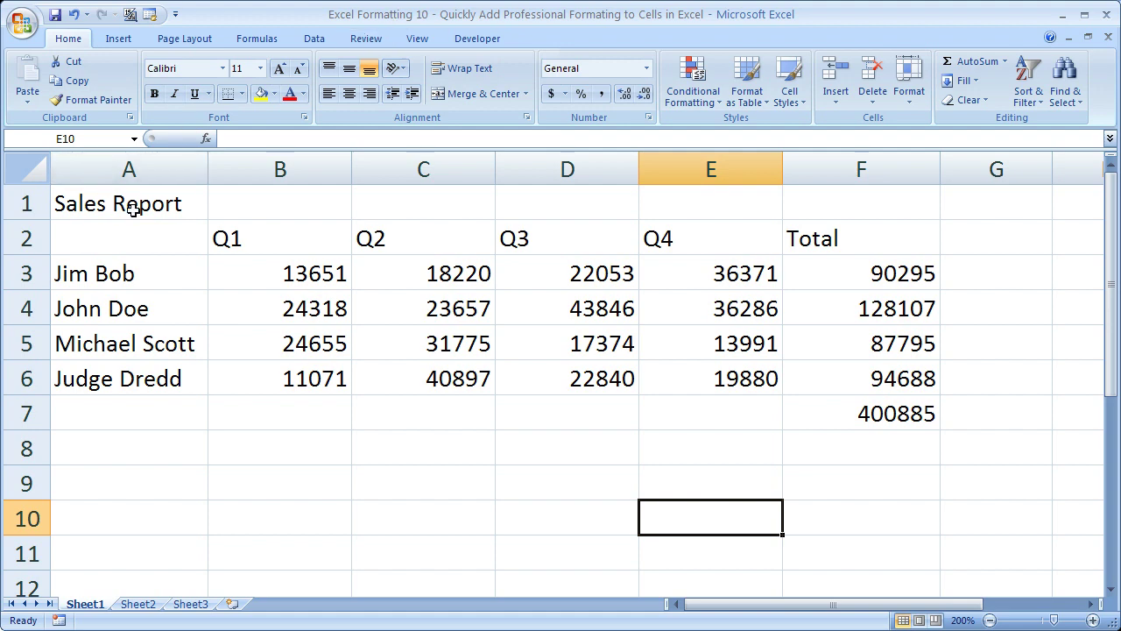
Review the table's figures and the formulas behind the row totals and grand total
drag(130, 203, 731, 355)
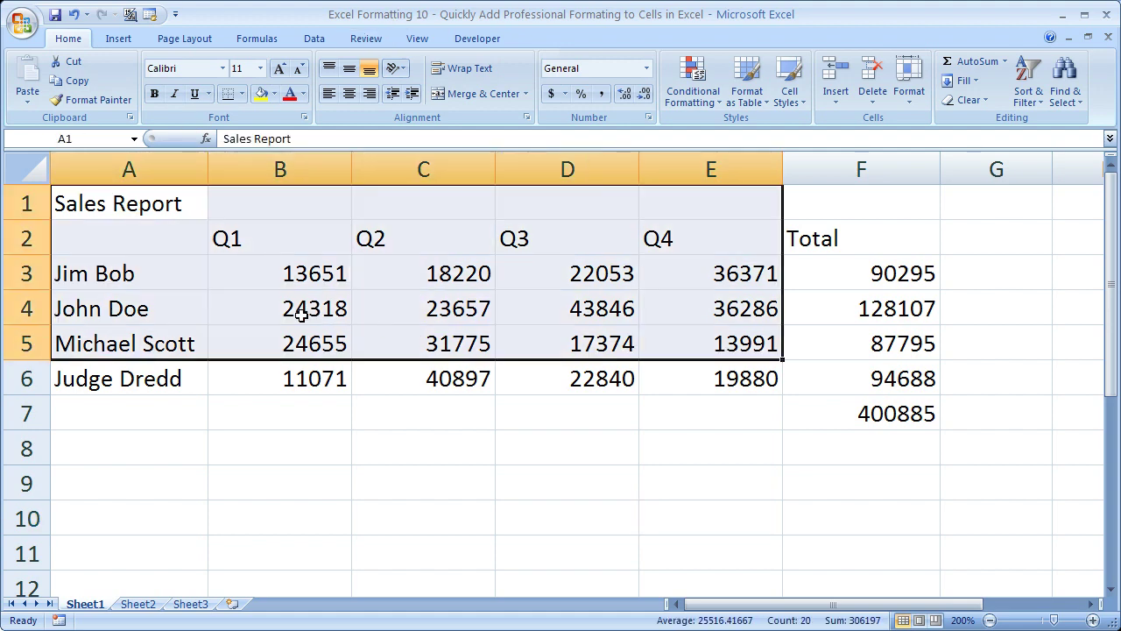
drag(281, 229, 319, 364)
drag(828, 273, 829, 374)
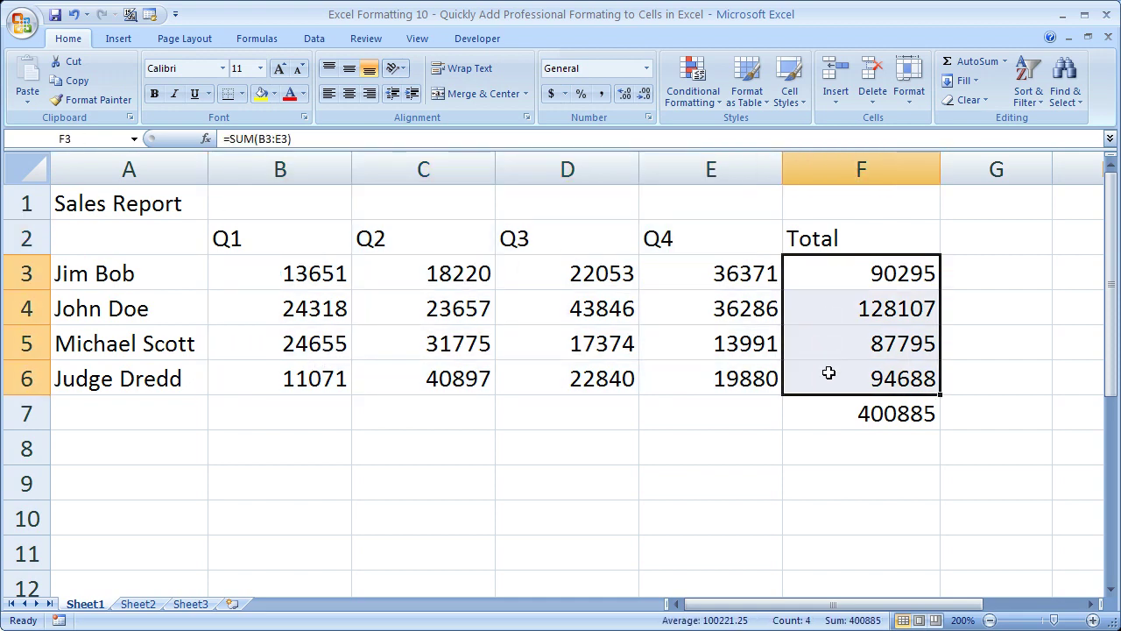
double_click(822, 269)
key(Escape)
click(829, 410)
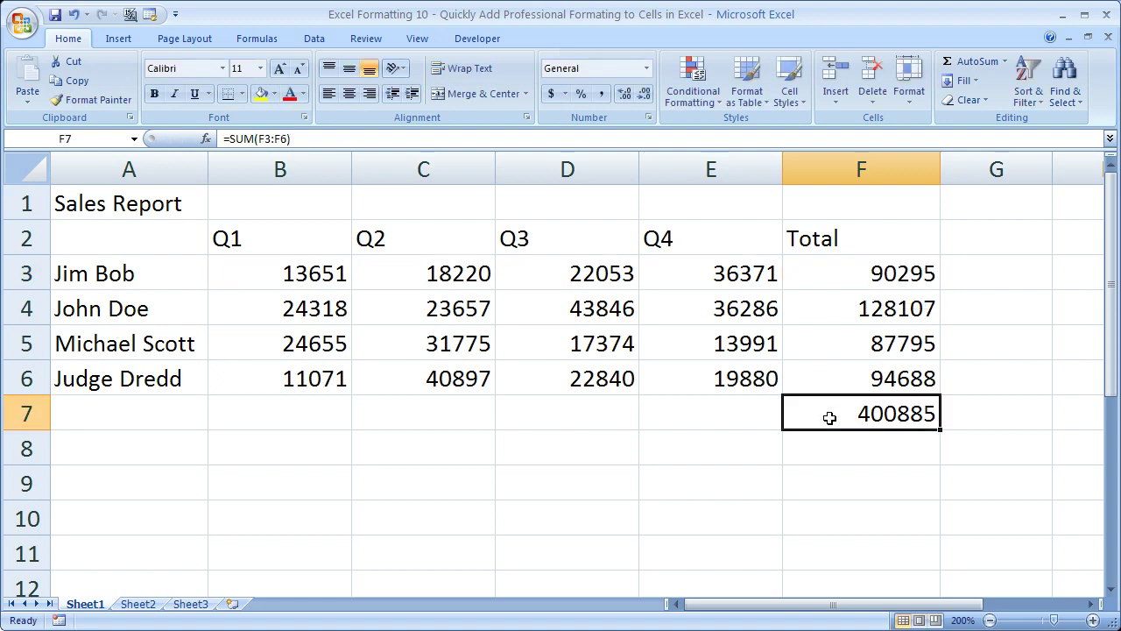
double_click(830, 414)
key(Escape)
drag(147, 274, 145, 373)
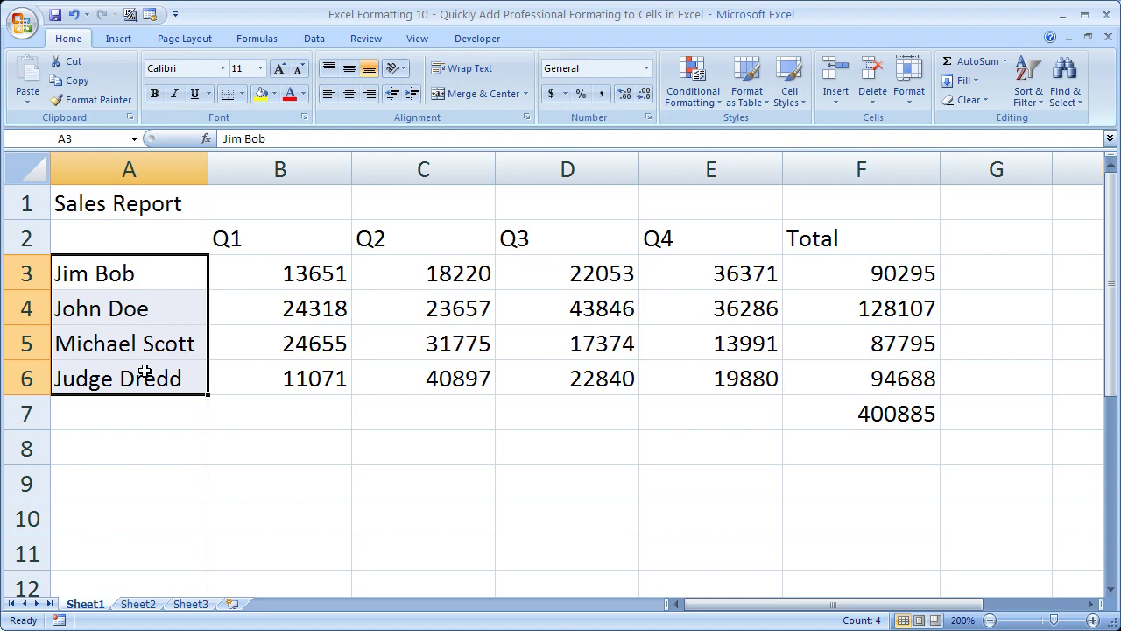
click(171, 236)
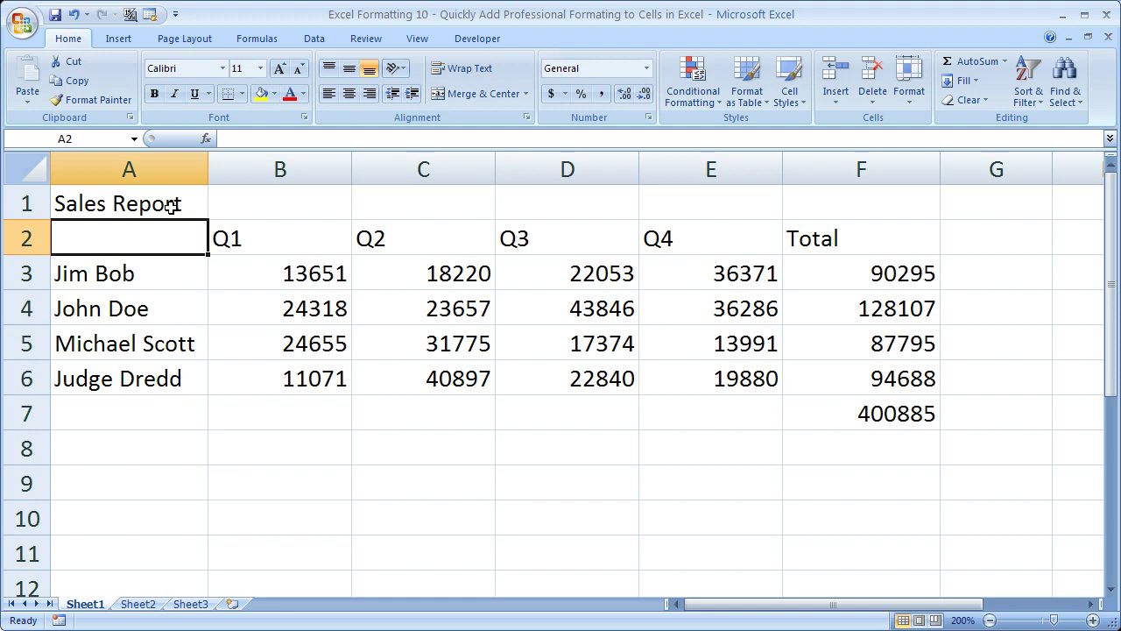
Apply the Title cell style to the Sales Report heading in A1
click(172, 203)
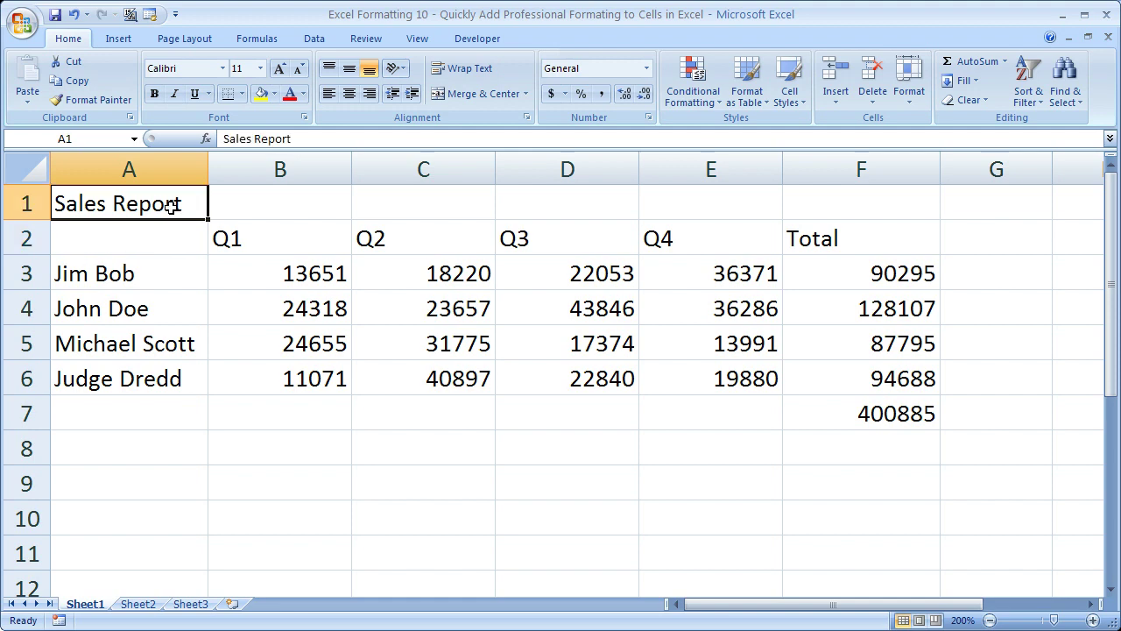
click(789, 94)
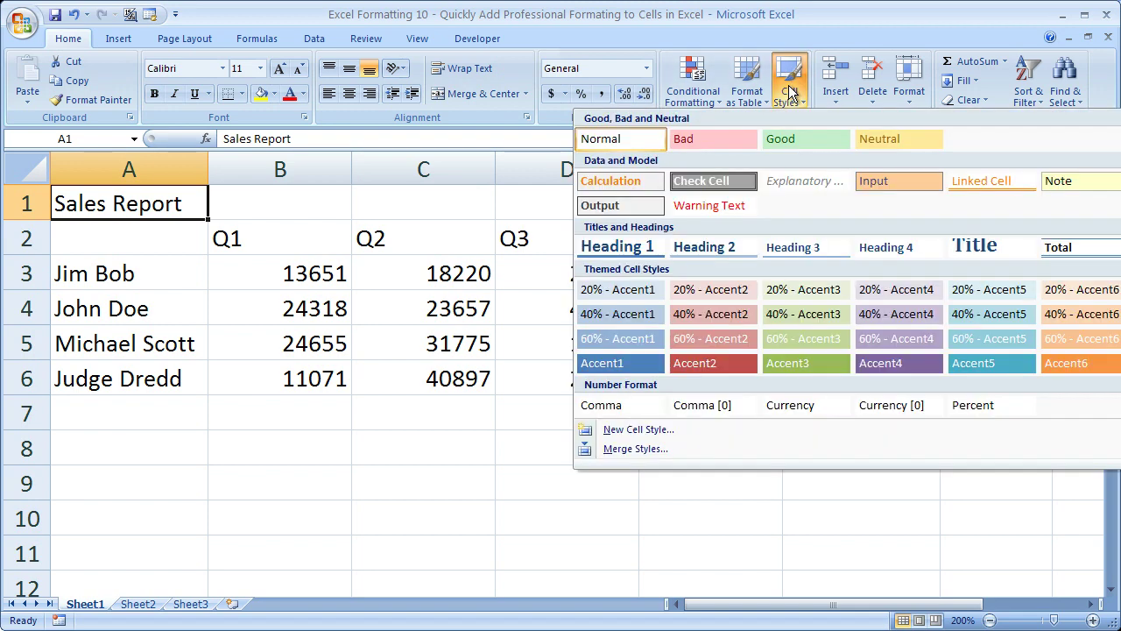
click(790, 92)
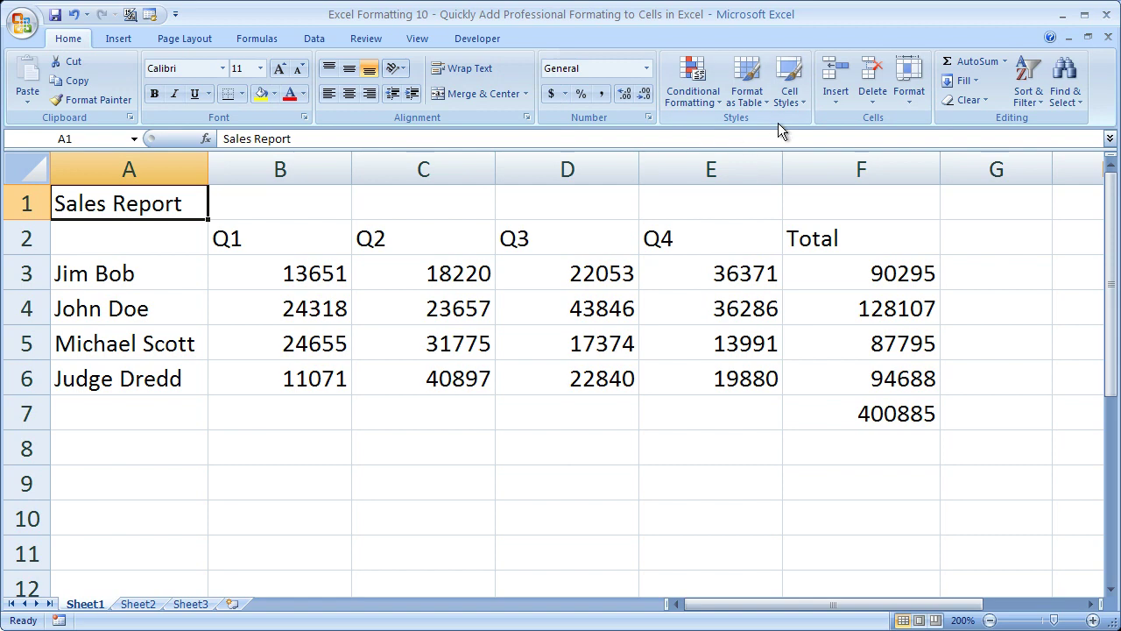
click(791, 84)
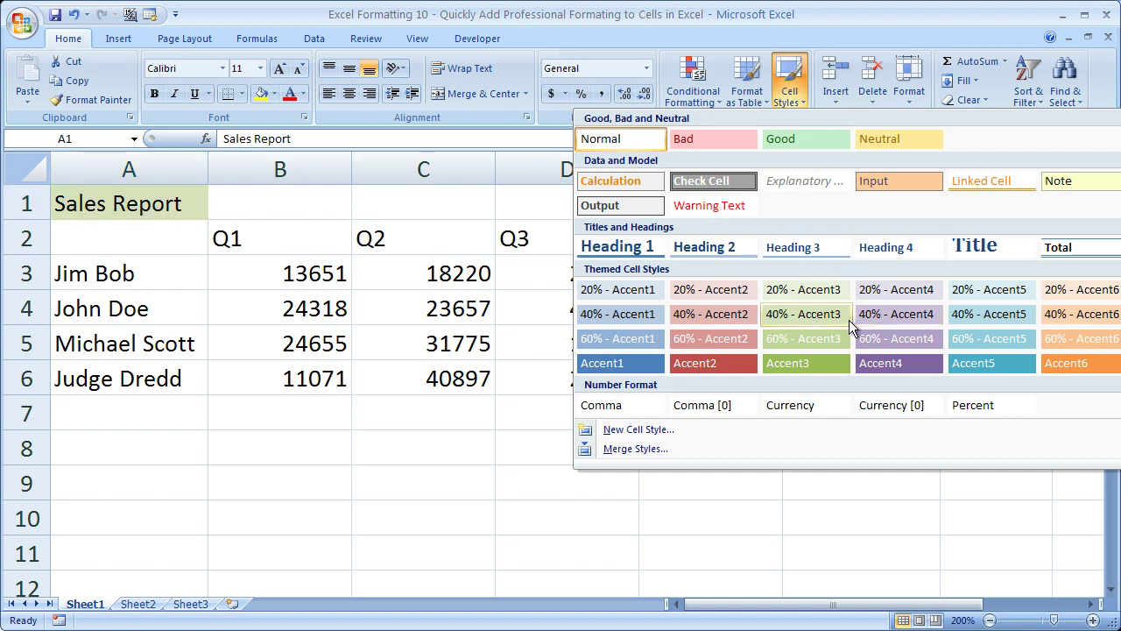
click(980, 247)
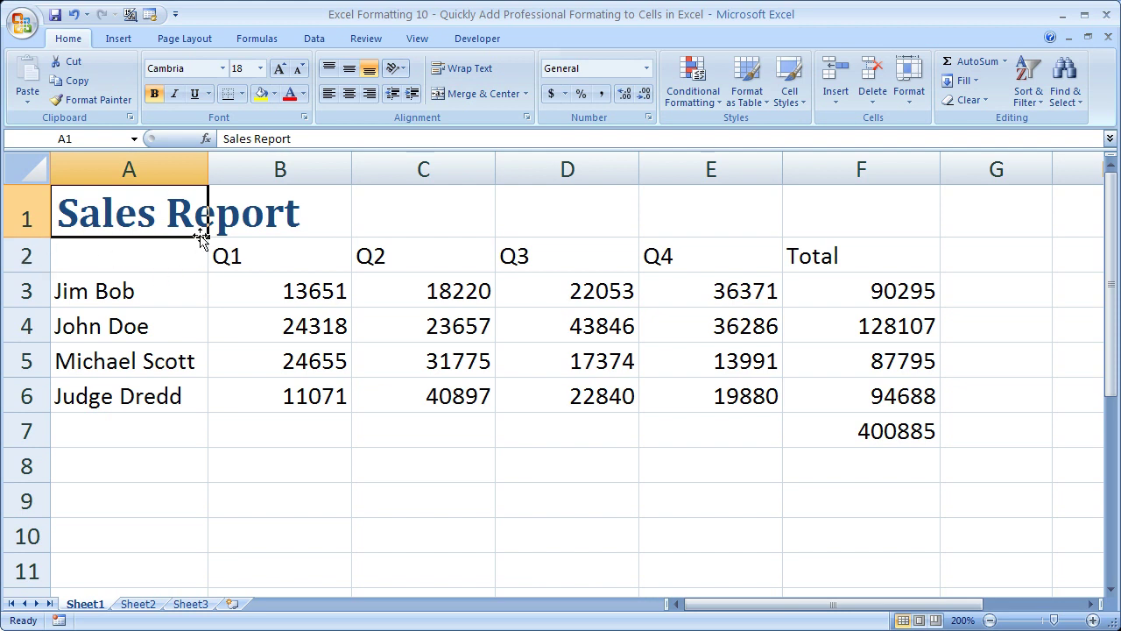
Insert a blank row 2 above the Q1–Total headers and shrink it to a 7.50-point spacer
click(225, 215)
click(226, 254)
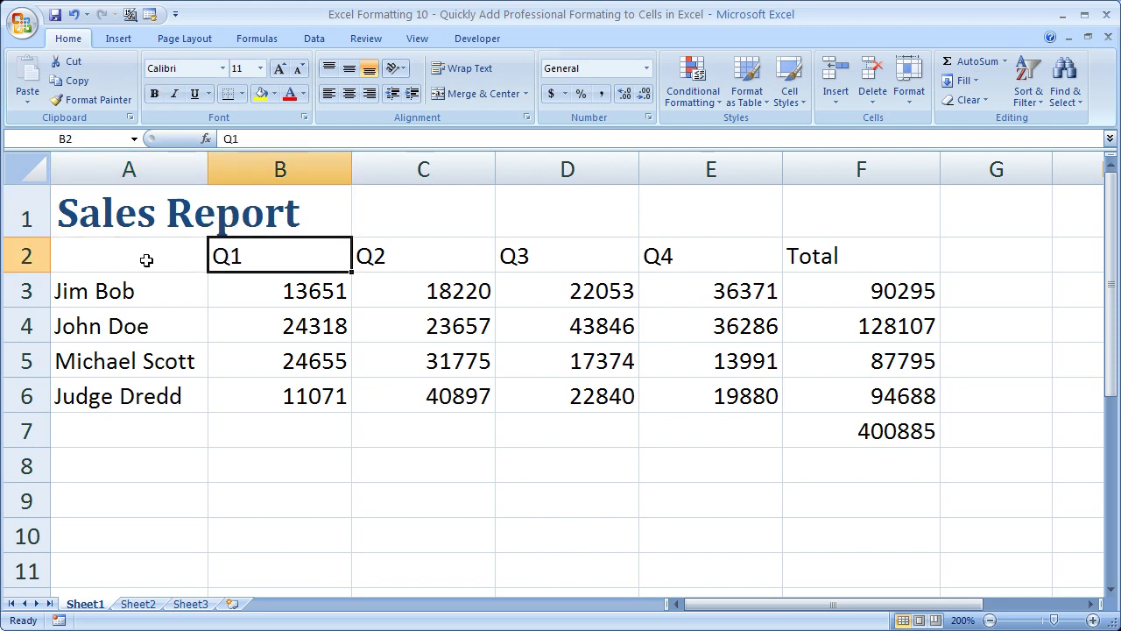
right_click(38, 254)
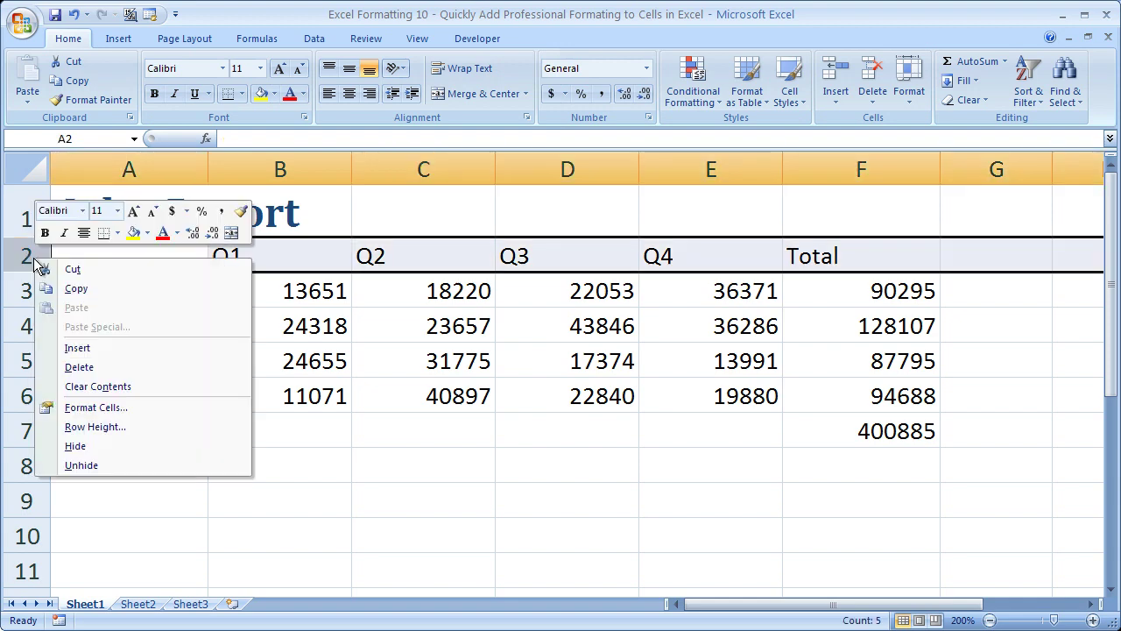
click(70, 347)
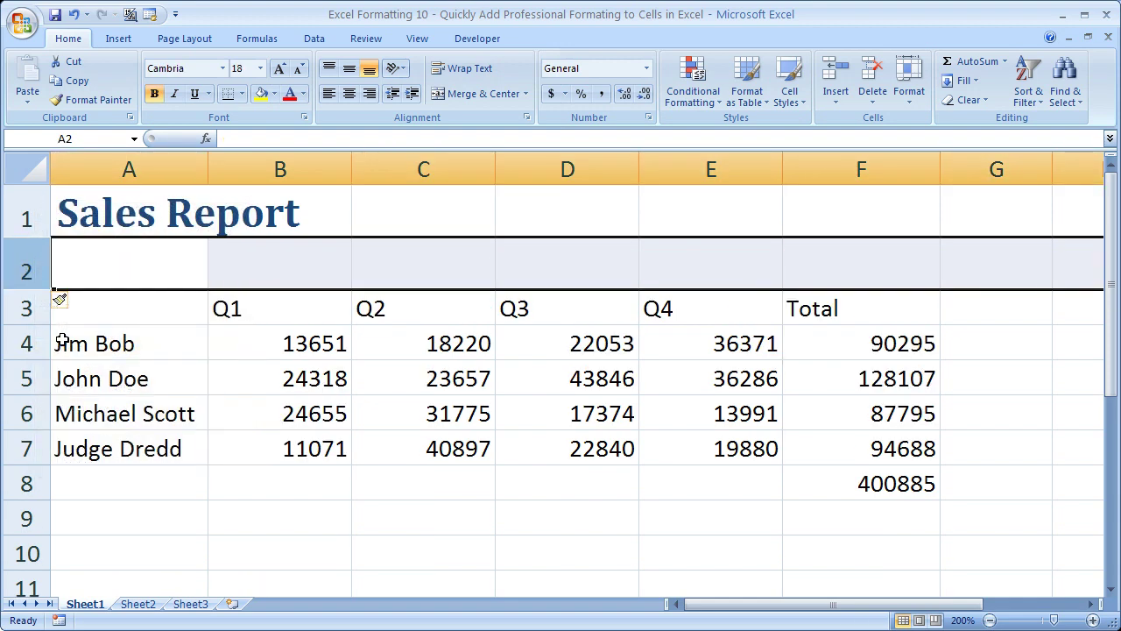
drag(33, 289, 33, 259)
click(162, 281)
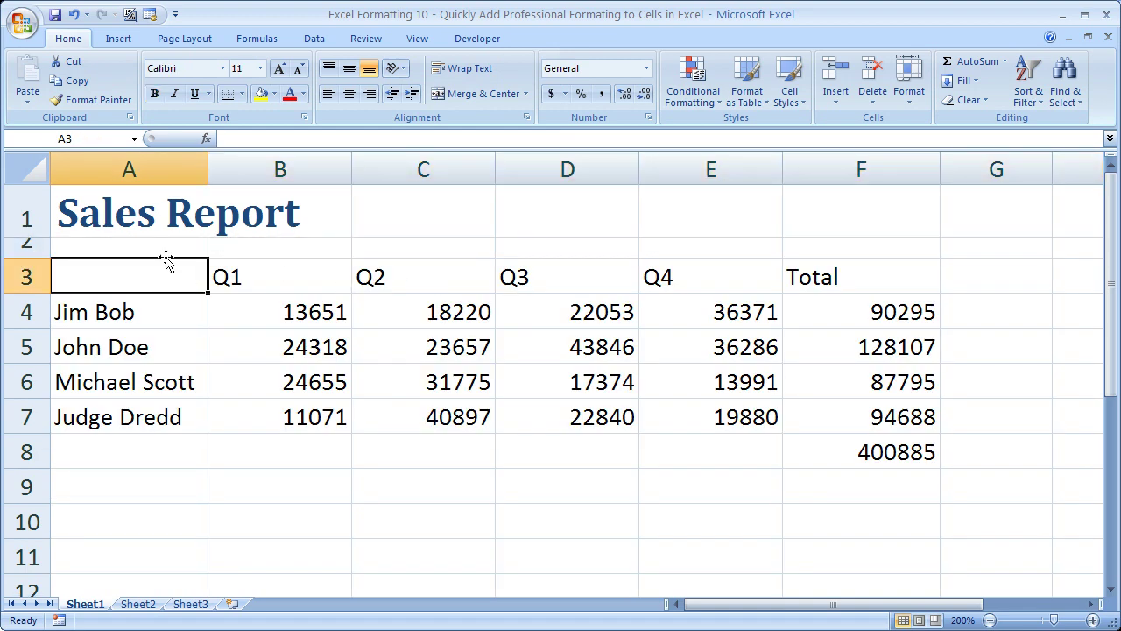
click(136, 249)
click(152, 276)
Give the Q1–Total headers in B3:F3 the Heading 3 cell style
drag(261, 274, 816, 286)
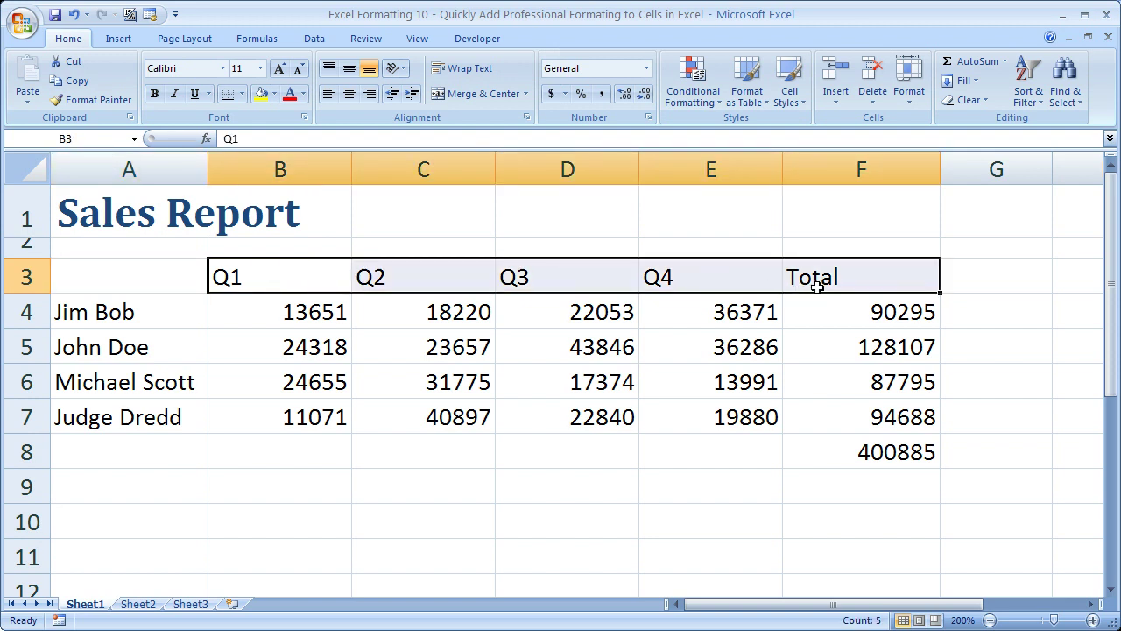
key(ctrl+b)
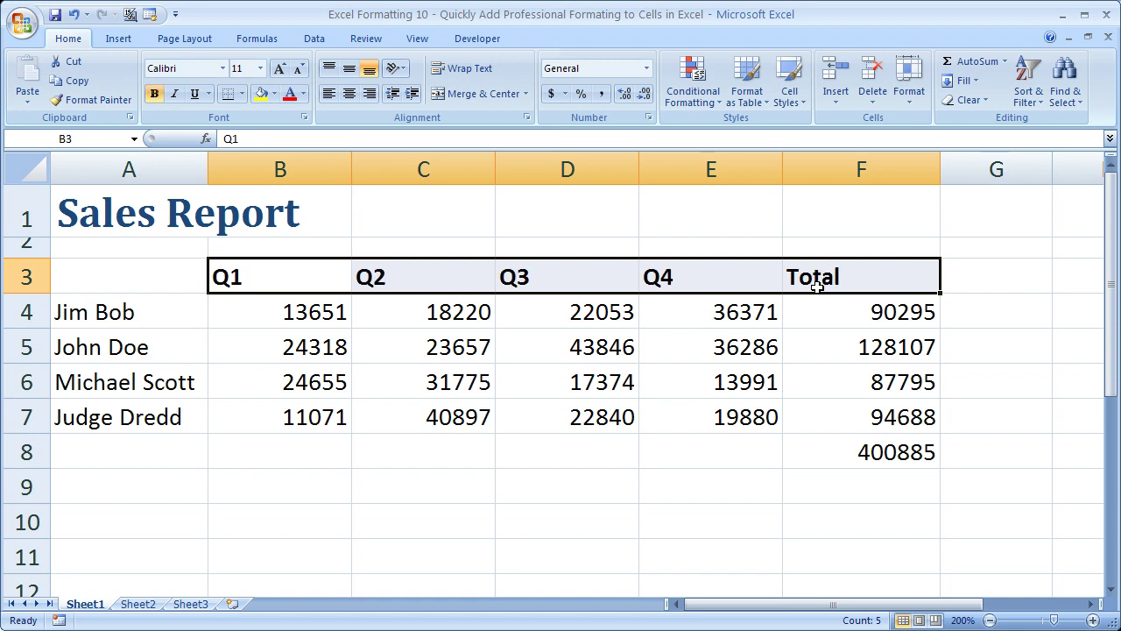
key(ctrl+b)
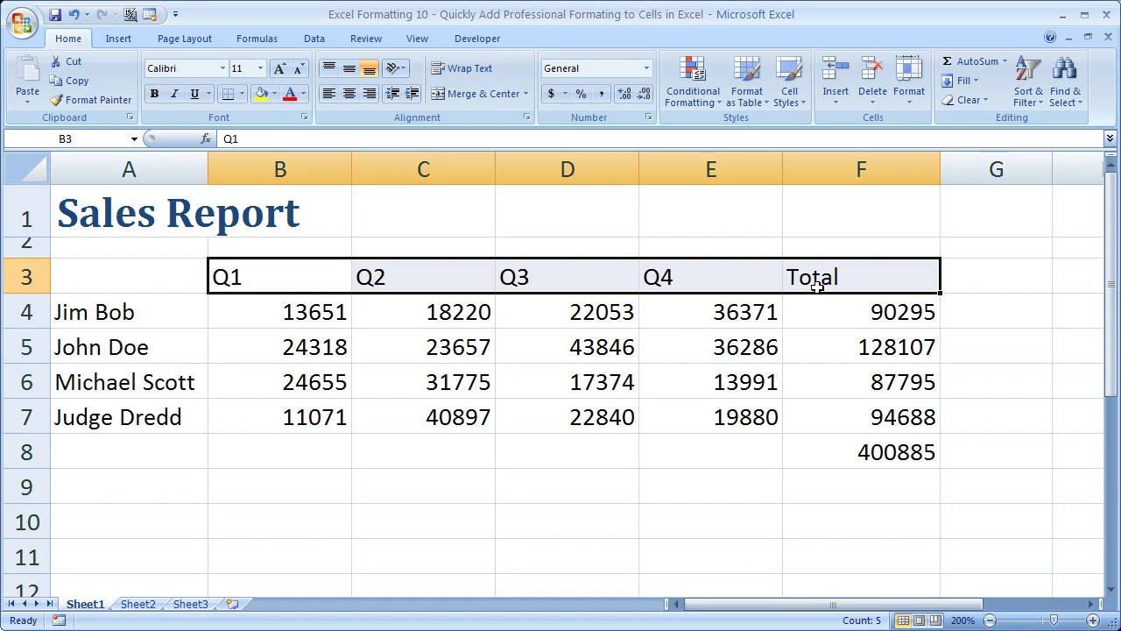
click(797, 89)
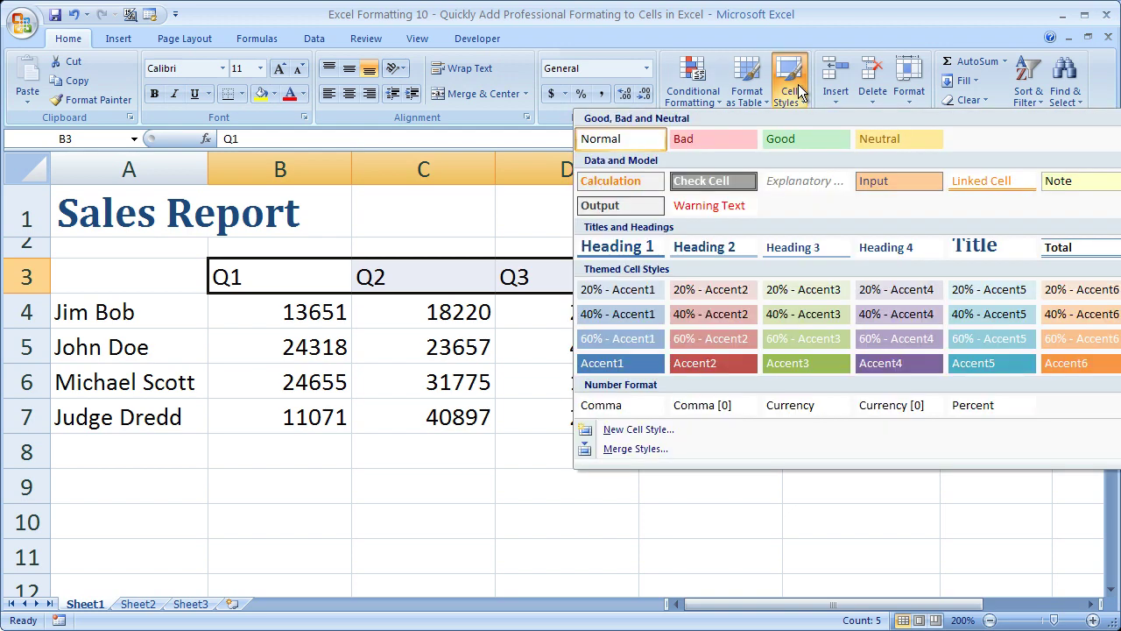
click(812, 250)
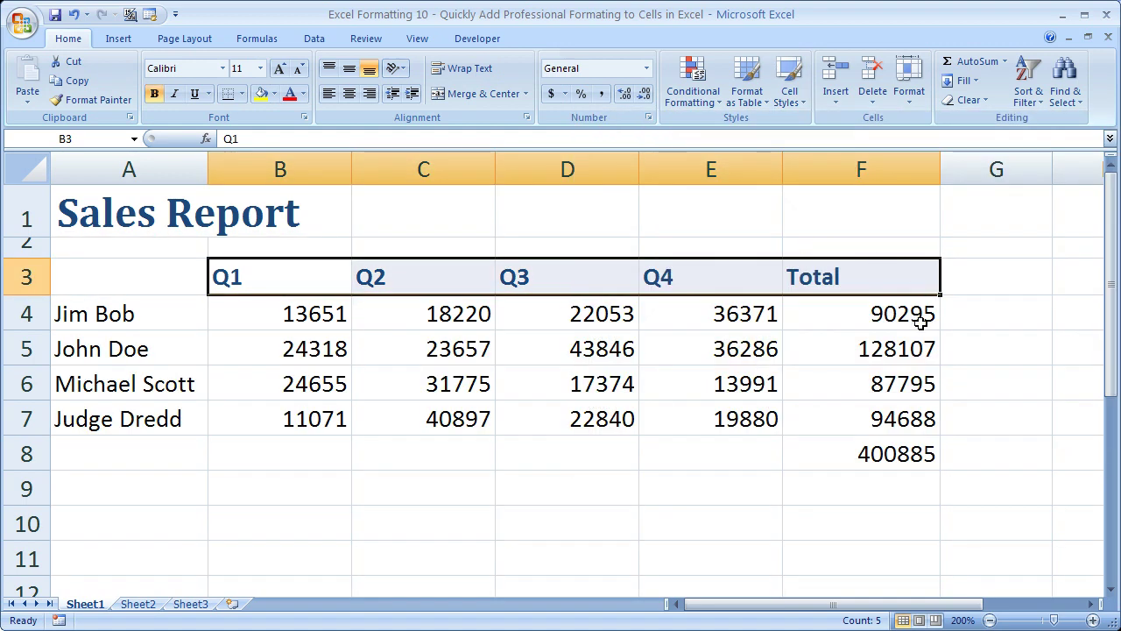
click(892, 317)
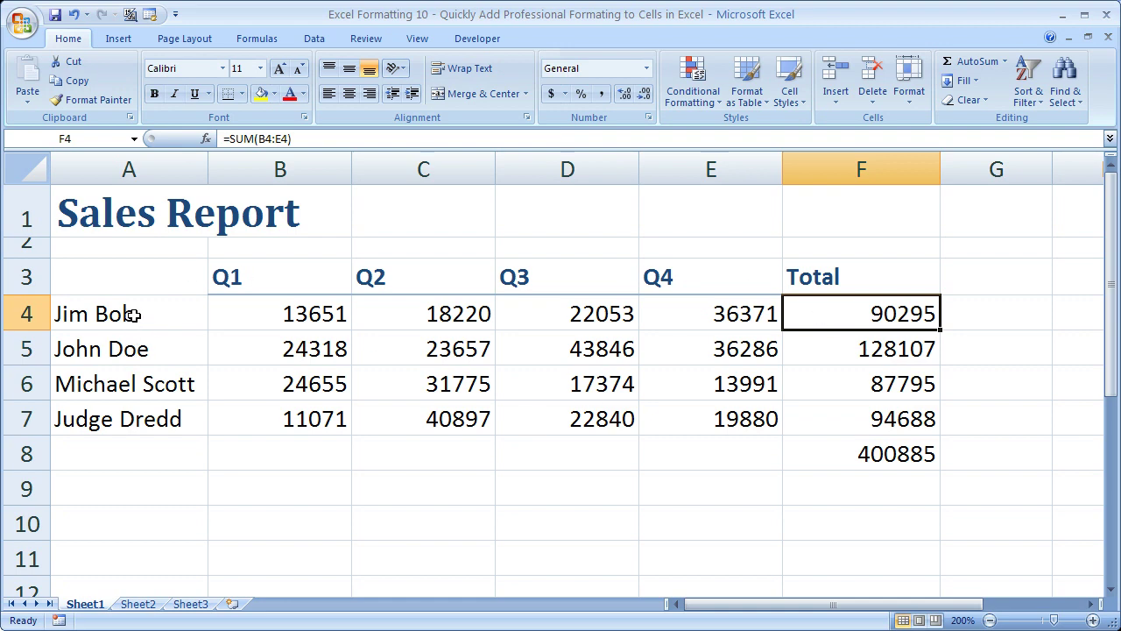
Apply the Heading 4 style to the four names in A4:A7
drag(131, 315, 131, 421)
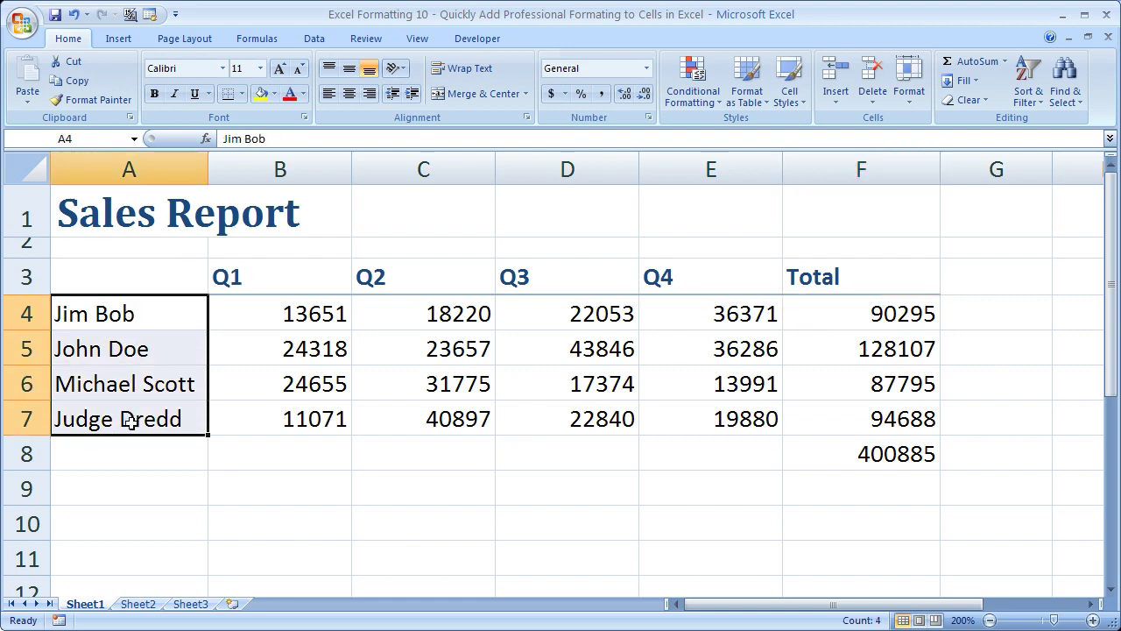
click(789, 83)
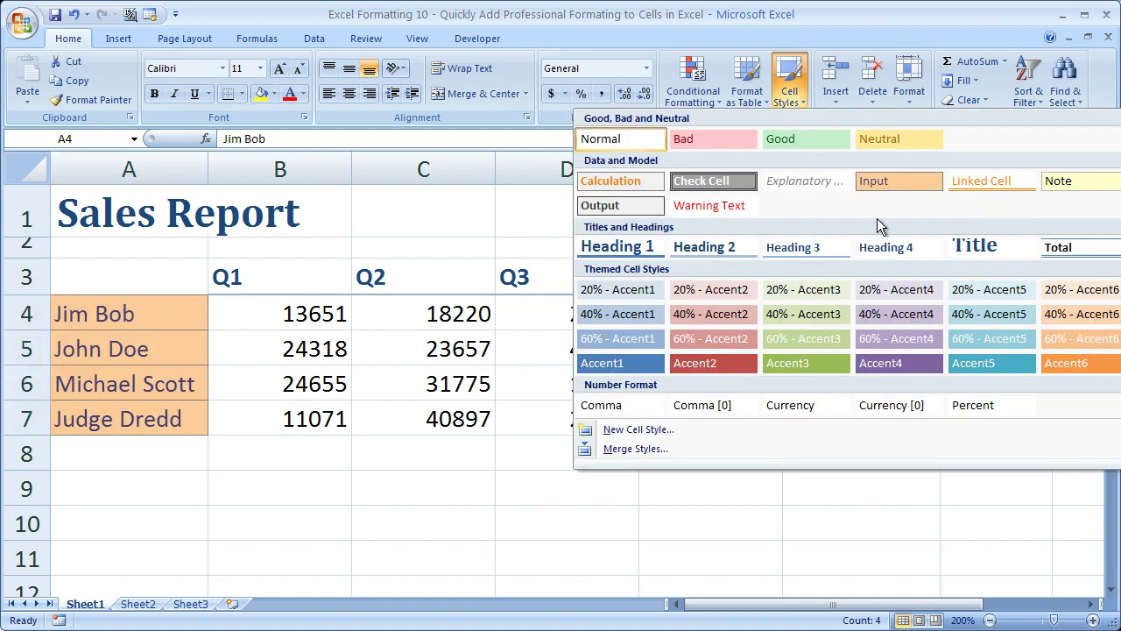
click(883, 247)
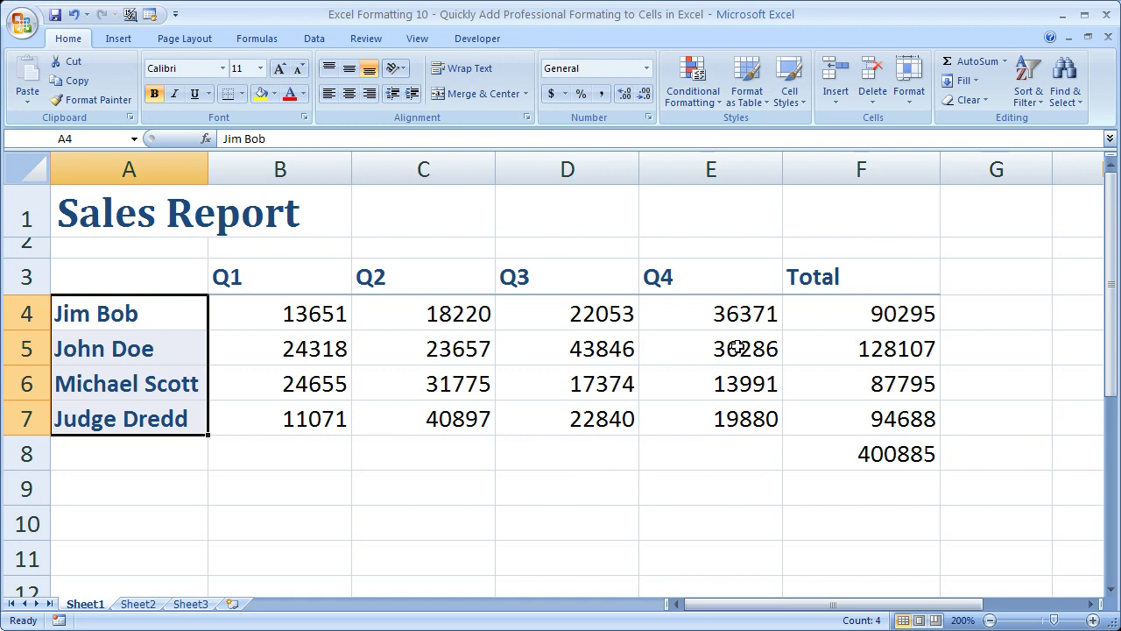
Format the quarterly figures in B4:E7 as Accounting dollars with two decimals
drag(309, 309, 672, 432)
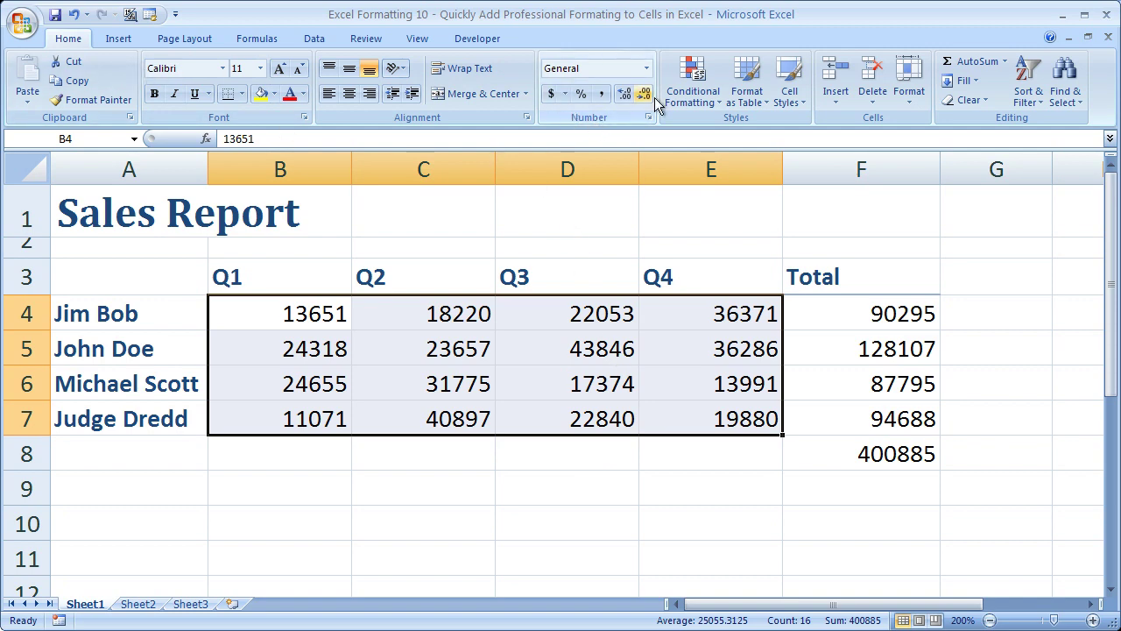
click(552, 95)
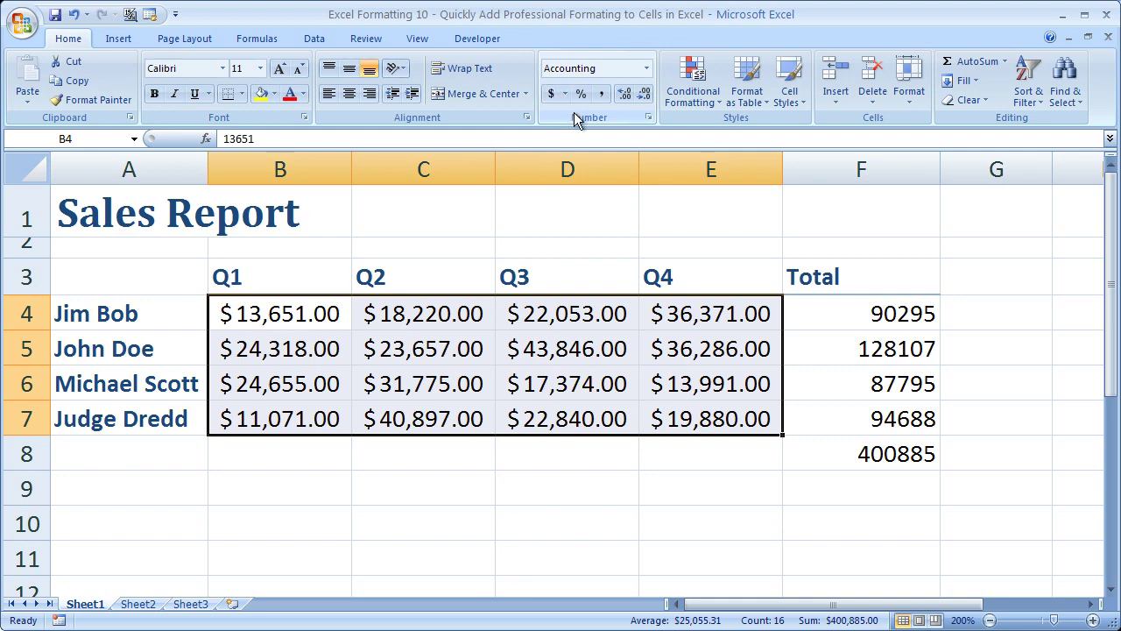
click(647, 70)
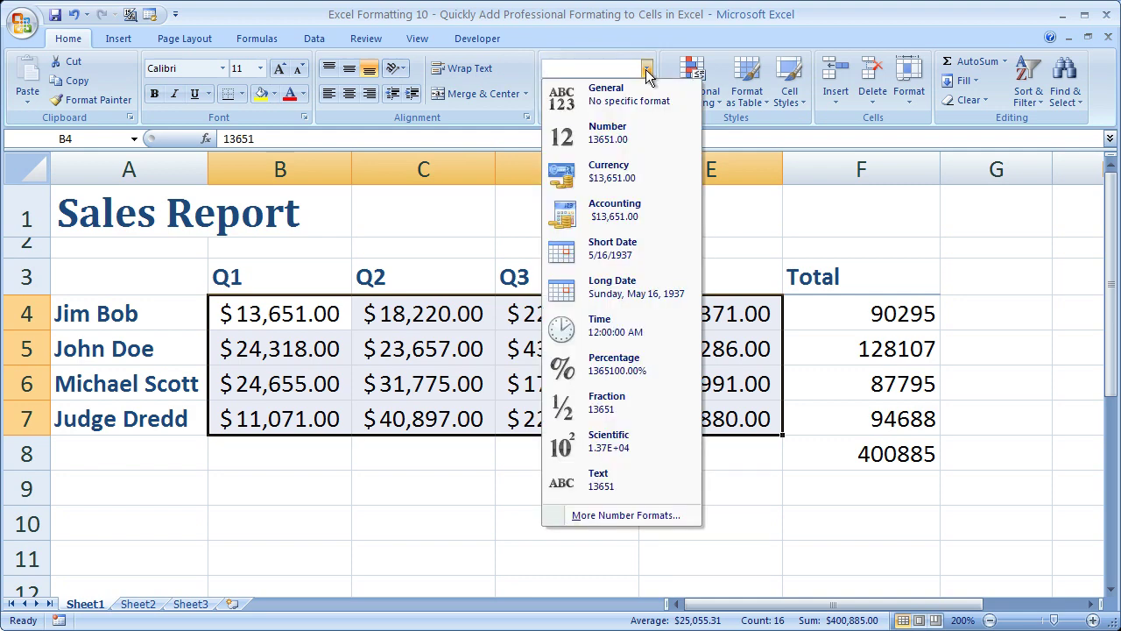
click(646, 72)
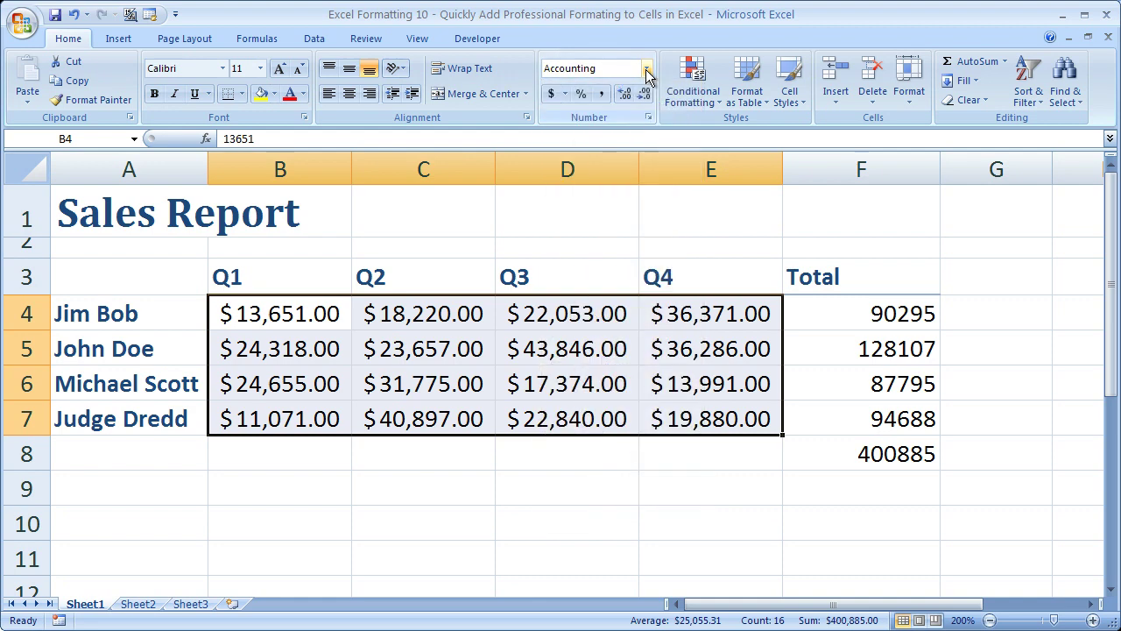
Check the Accounting setting in the Format Cells Number options and close them without changes
click(649, 118)
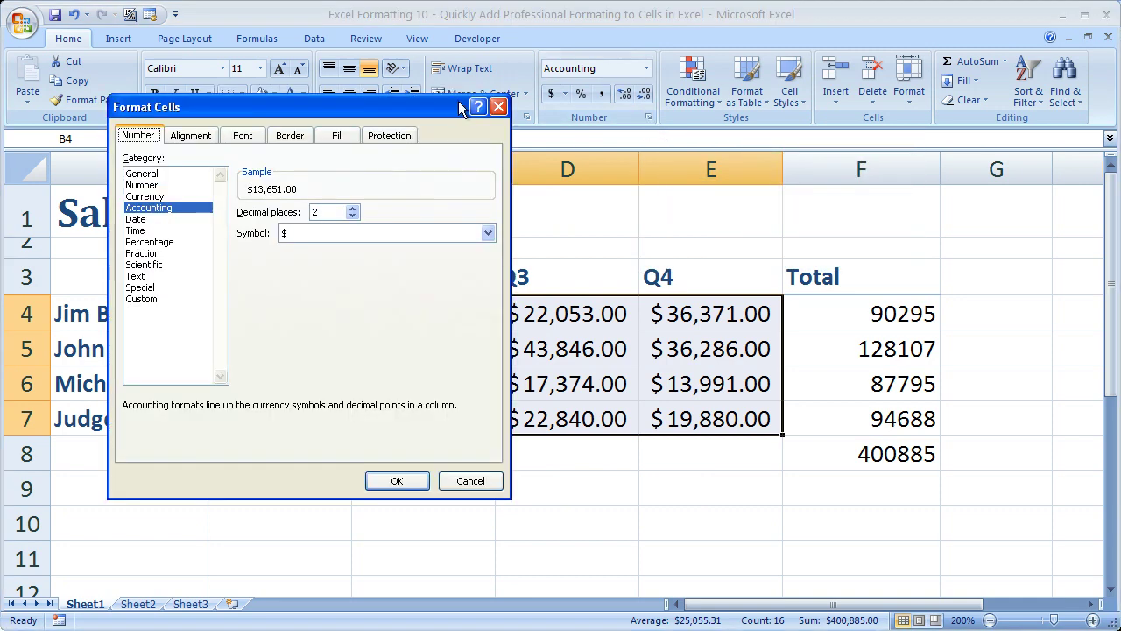
drag(430, 107, 903, 79)
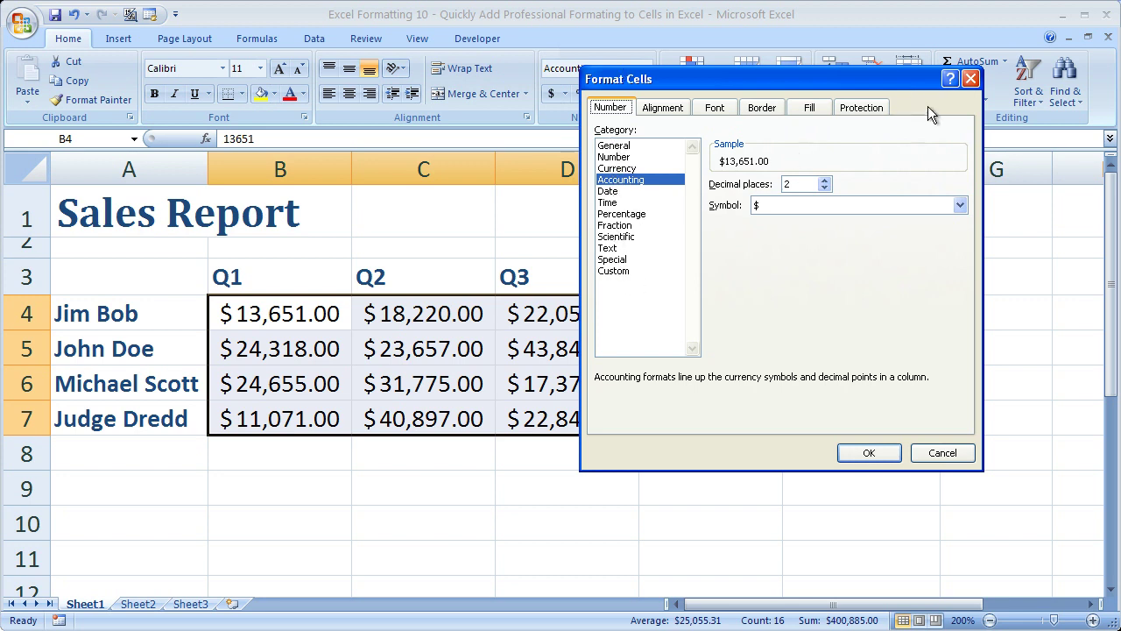
click(969, 81)
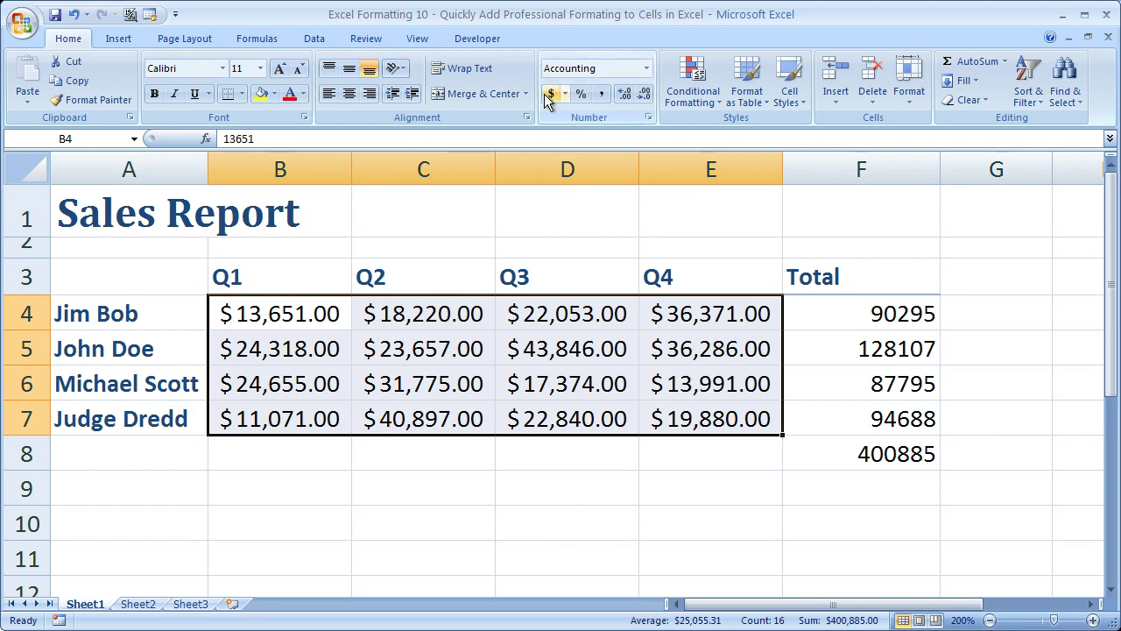
click(647, 70)
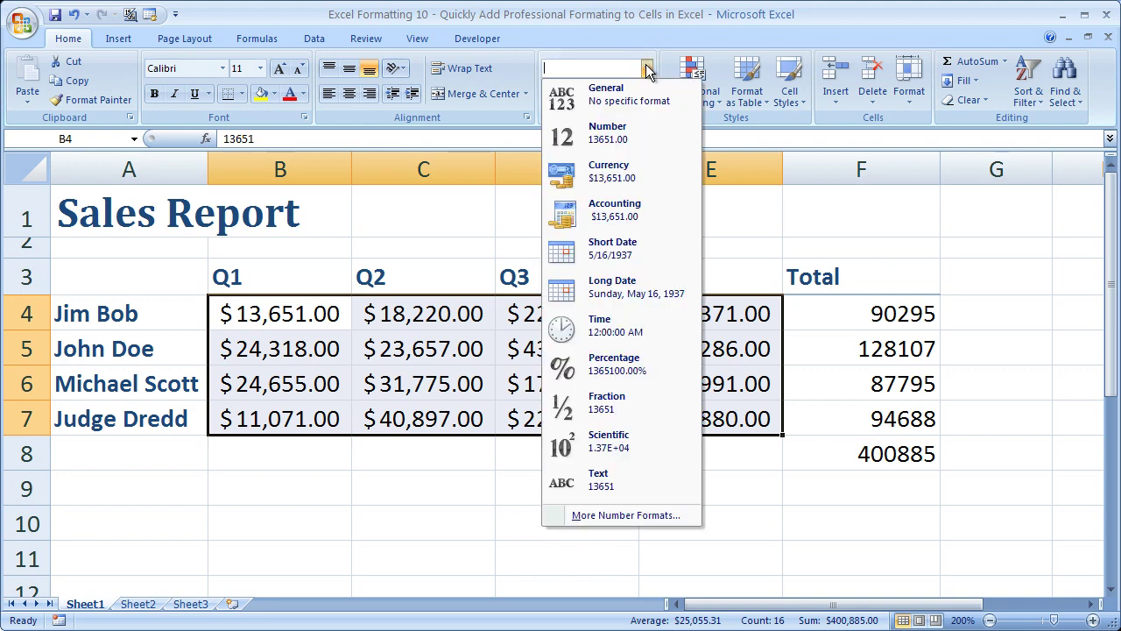
click(648, 70)
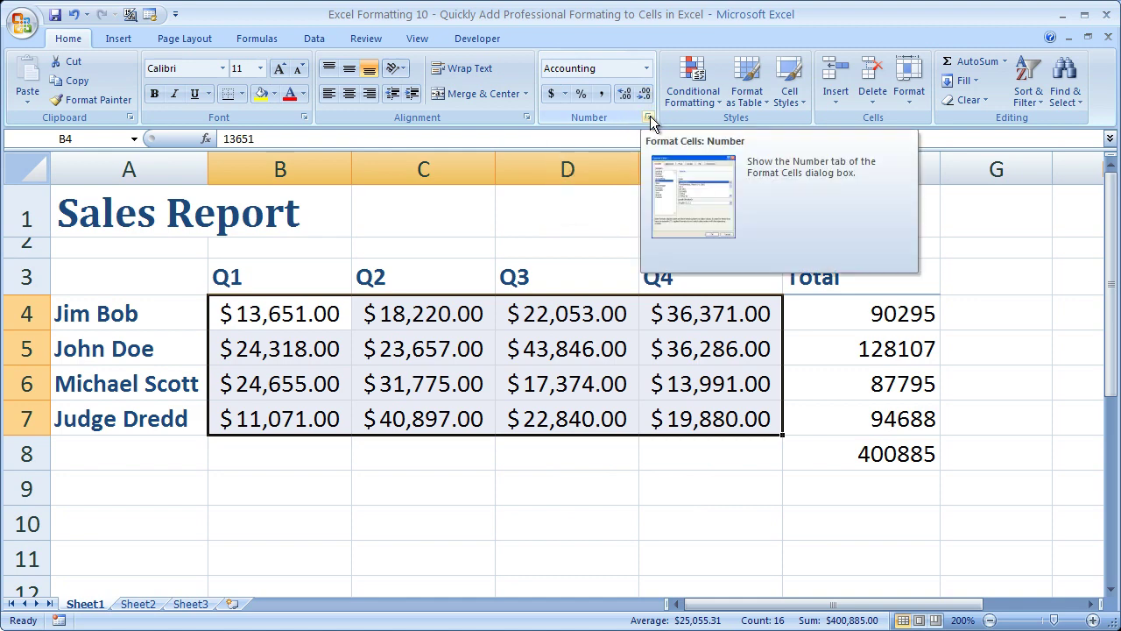
click(649, 117)
drag(666, 80, 677, 182)
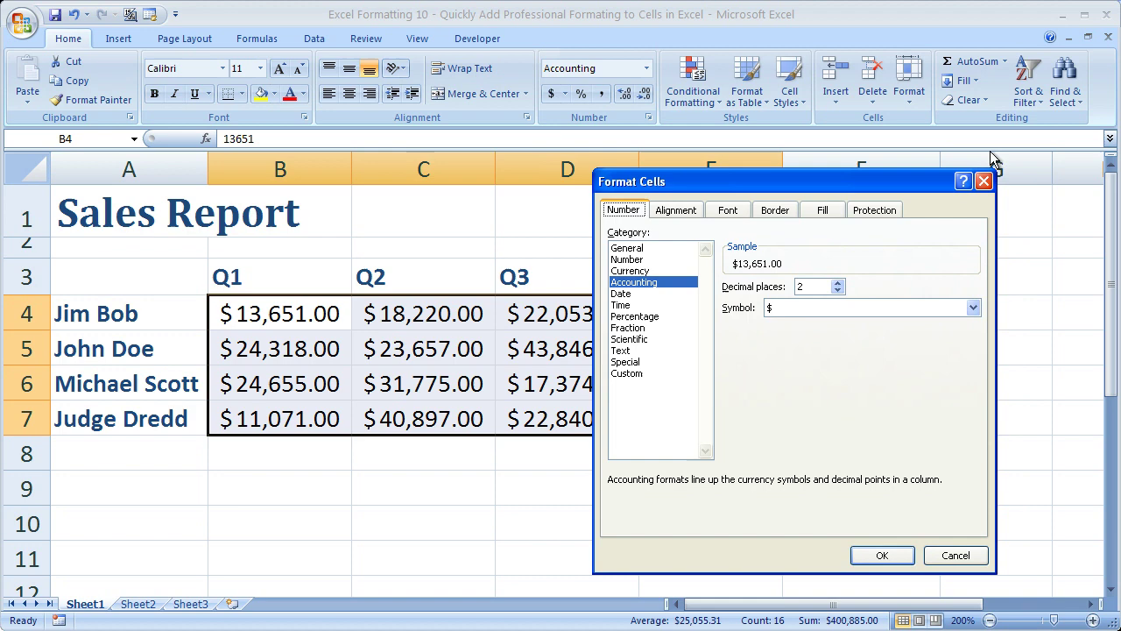
click(984, 181)
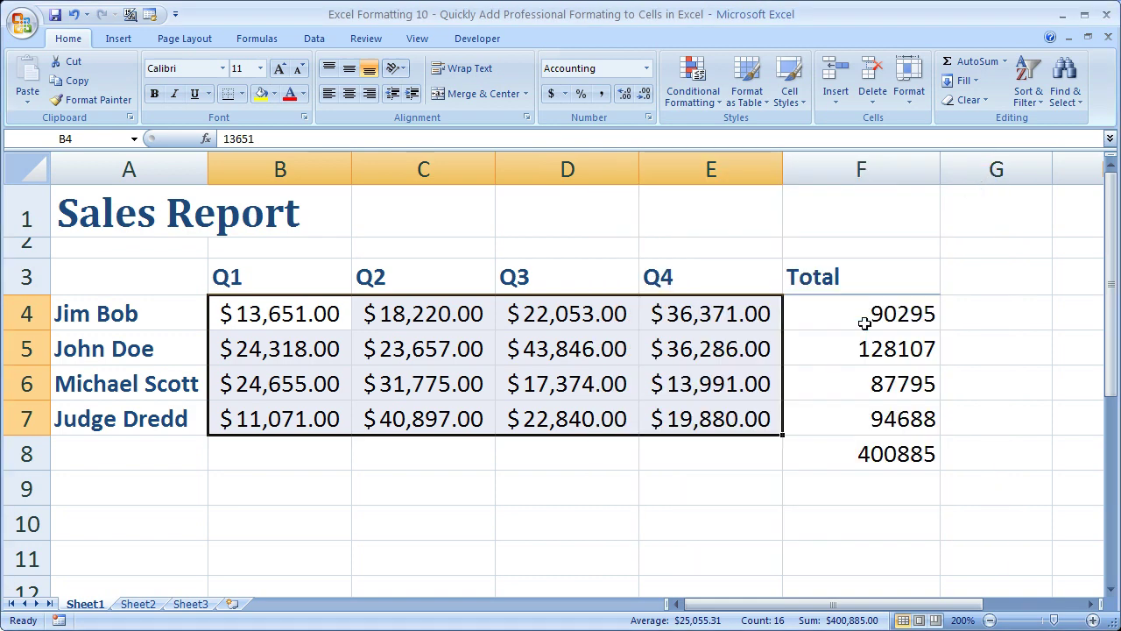
Format the Total column F4:F8 as Accounting dollars
drag(848, 316, 837, 460)
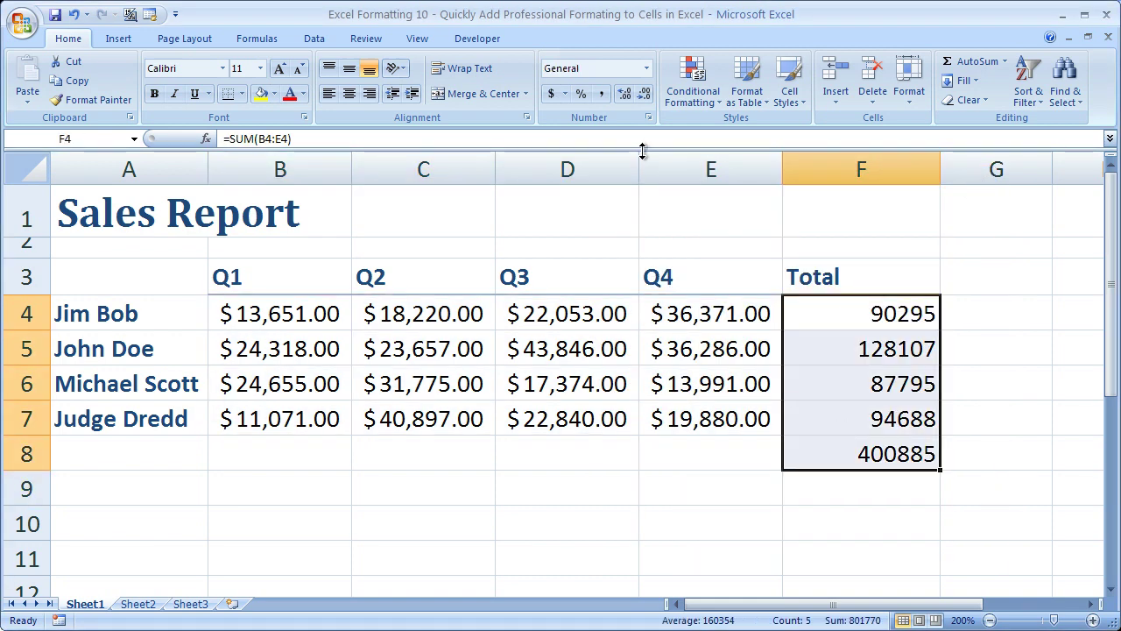
click(553, 93)
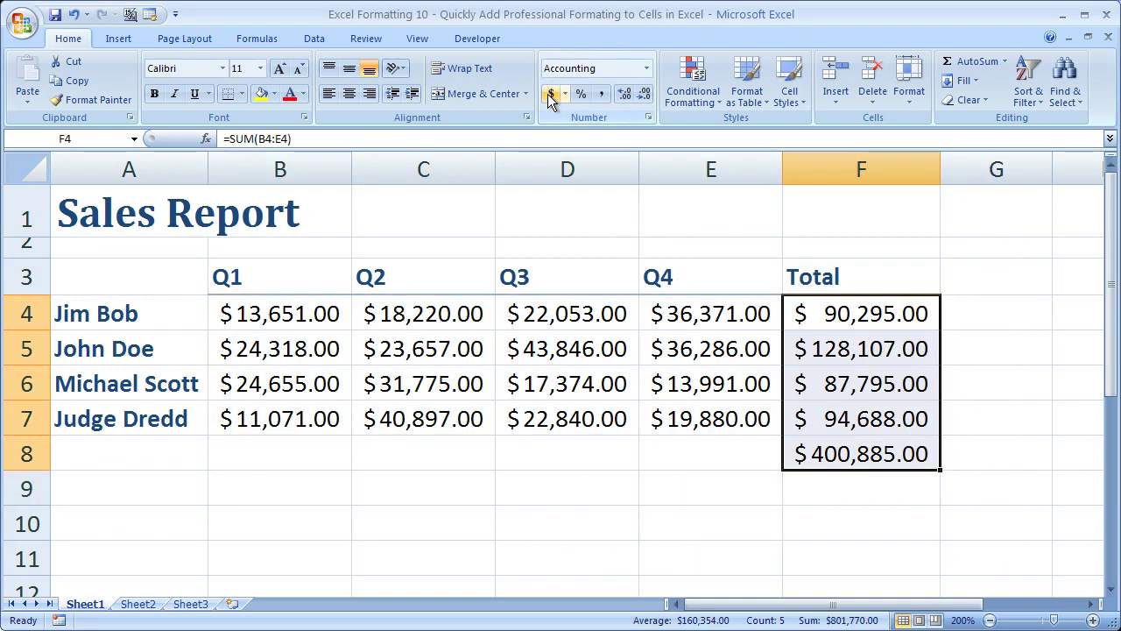
click(681, 243)
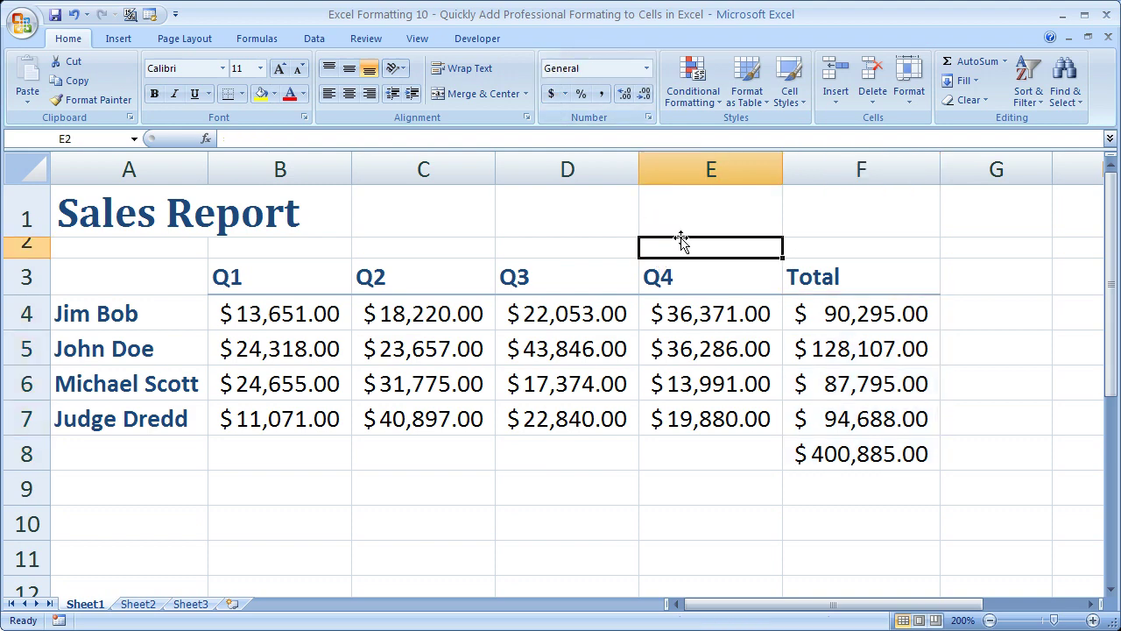
Apply the Output cell style to the per-person totals in F4:F7
drag(838, 318, 838, 417)
drag(729, 315, 721, 413)
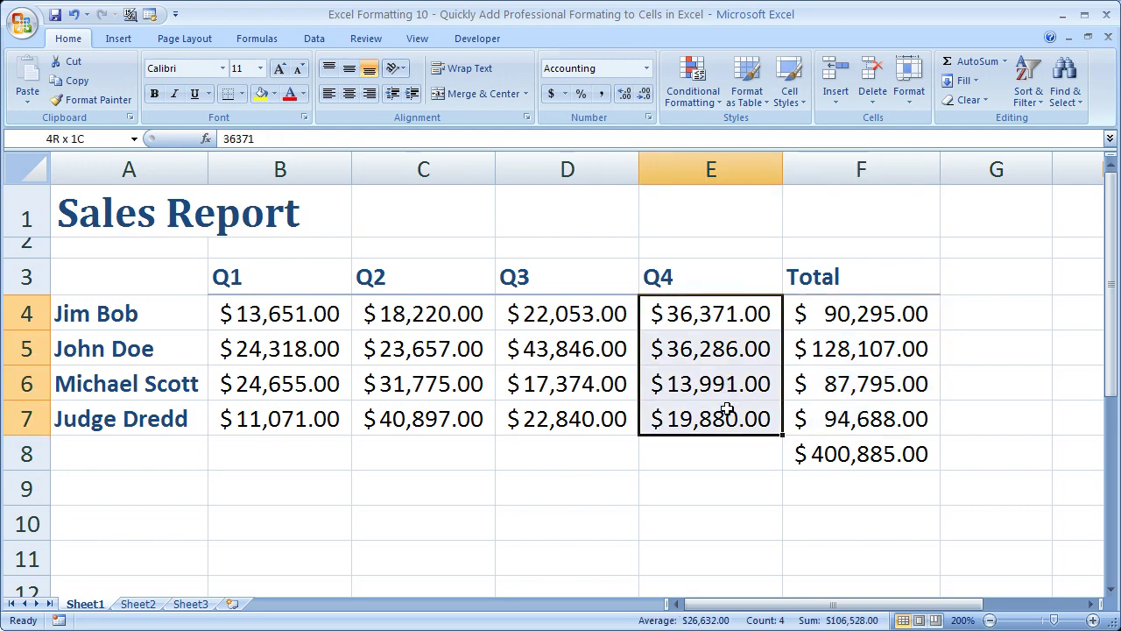
drag(861, 314, 858, 420)
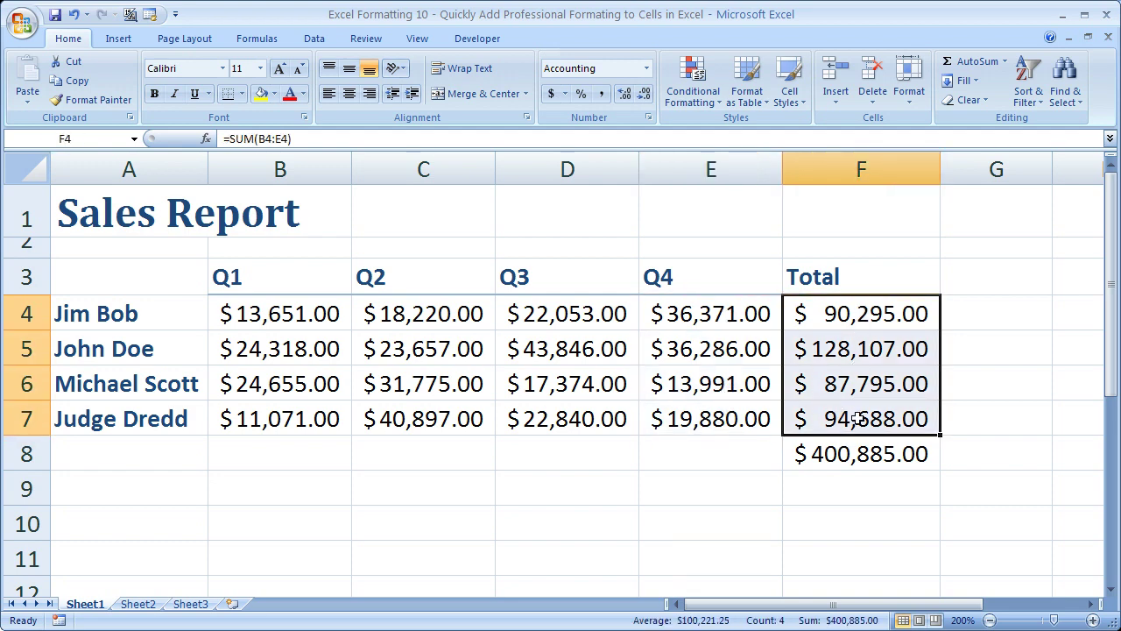
click(790, 77)
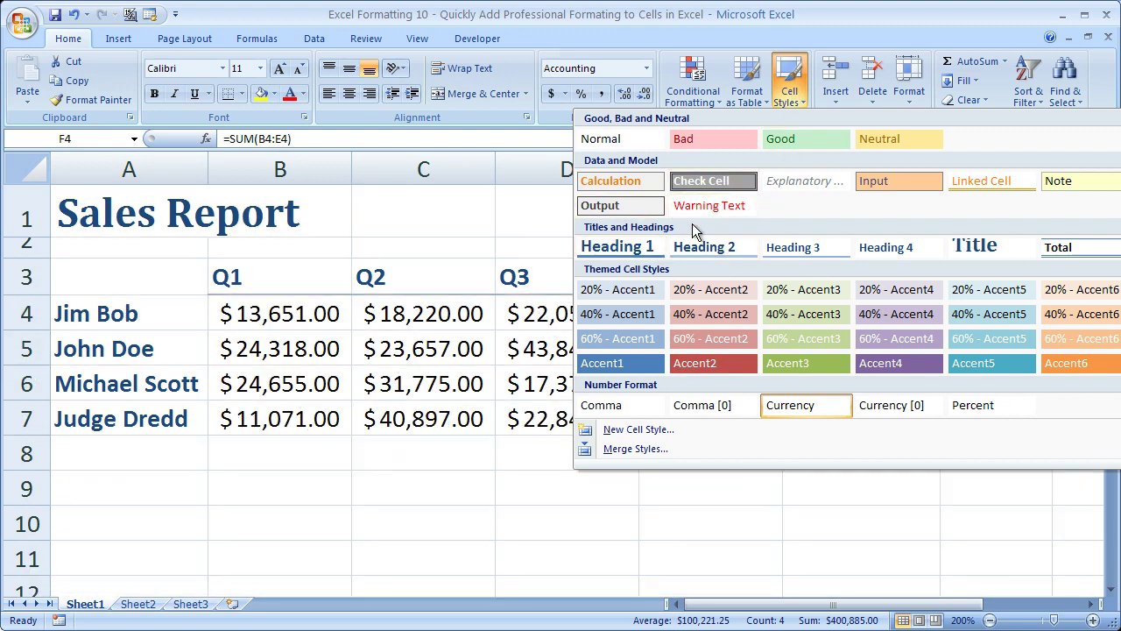
click(644, 209)
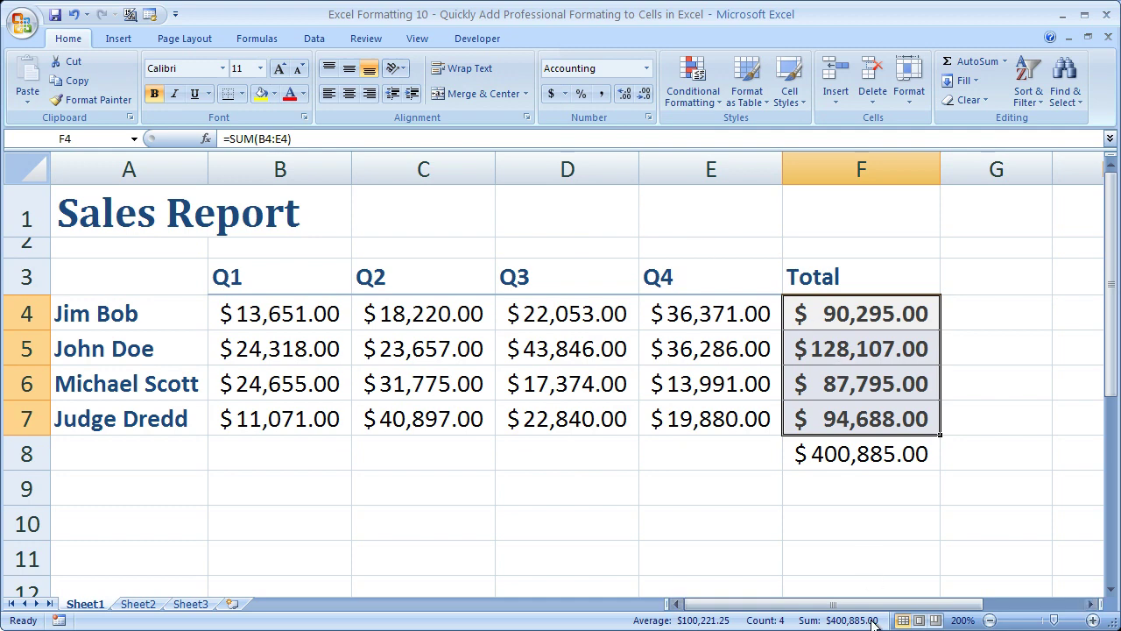
click(833, 524)
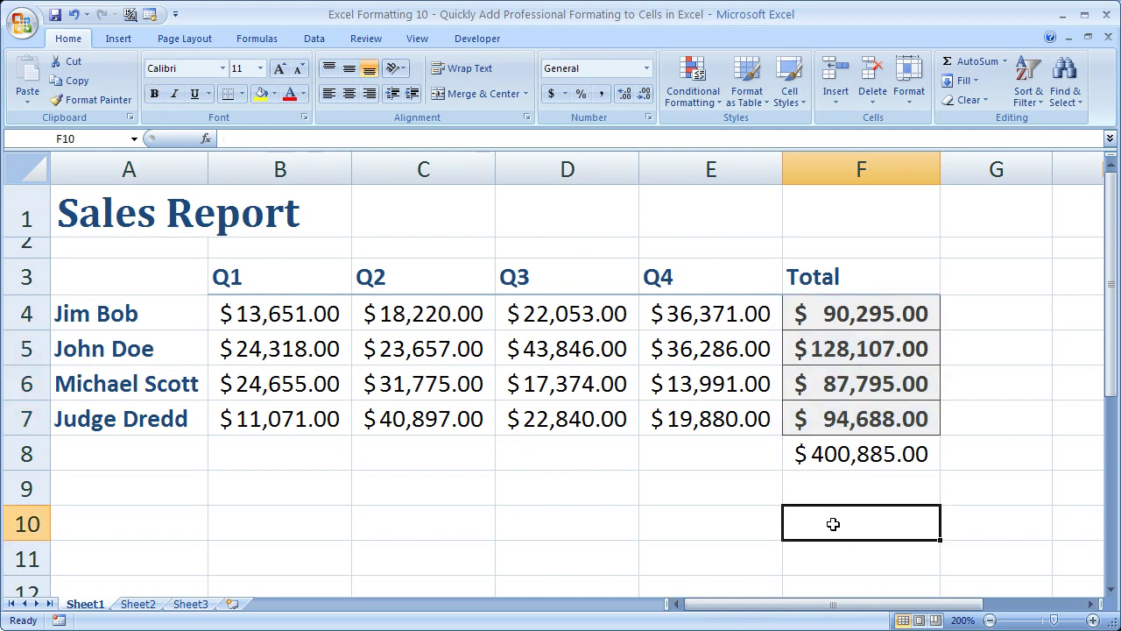
Apply the Total cell style to the $400,885.00 grand total in F8
click(825, 454)
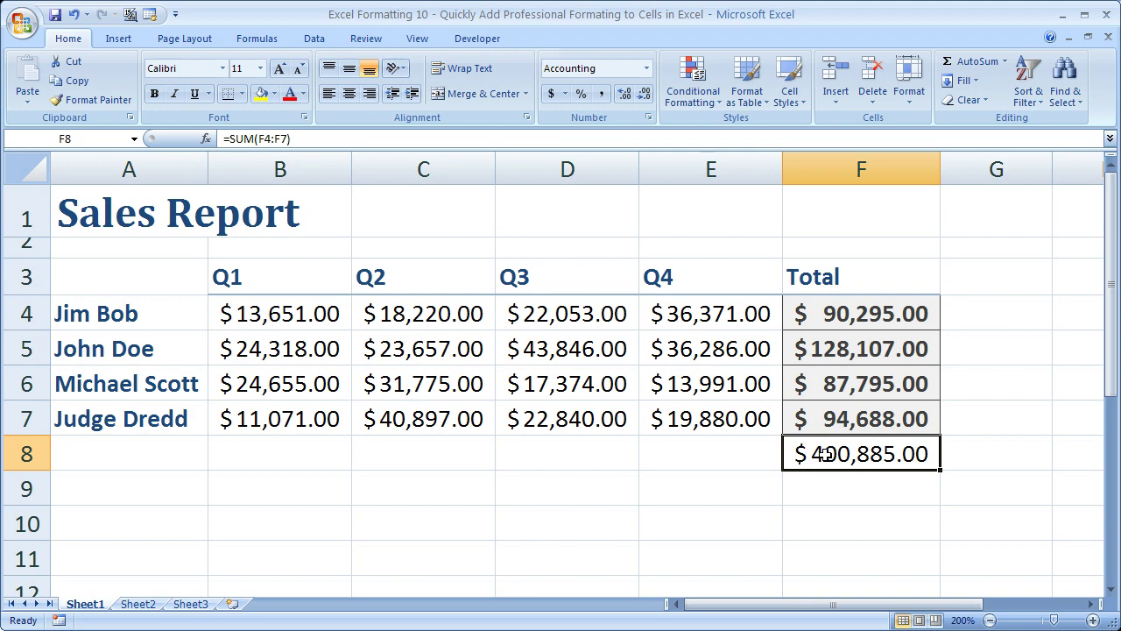
click(789, 87)
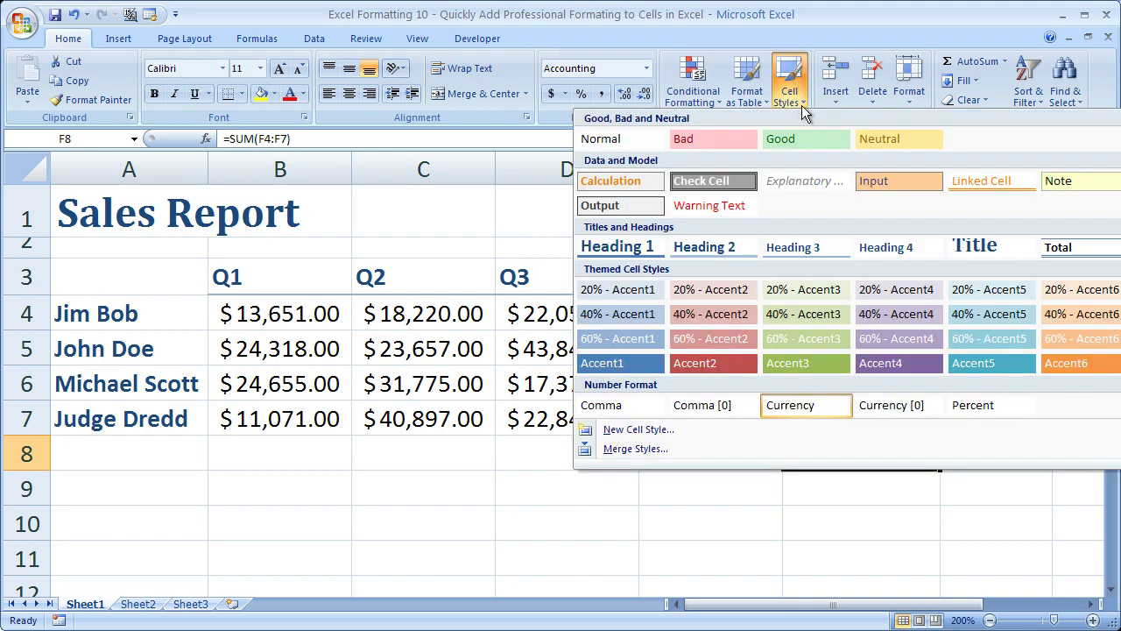
click(1058, 249)
click(1009, 410)
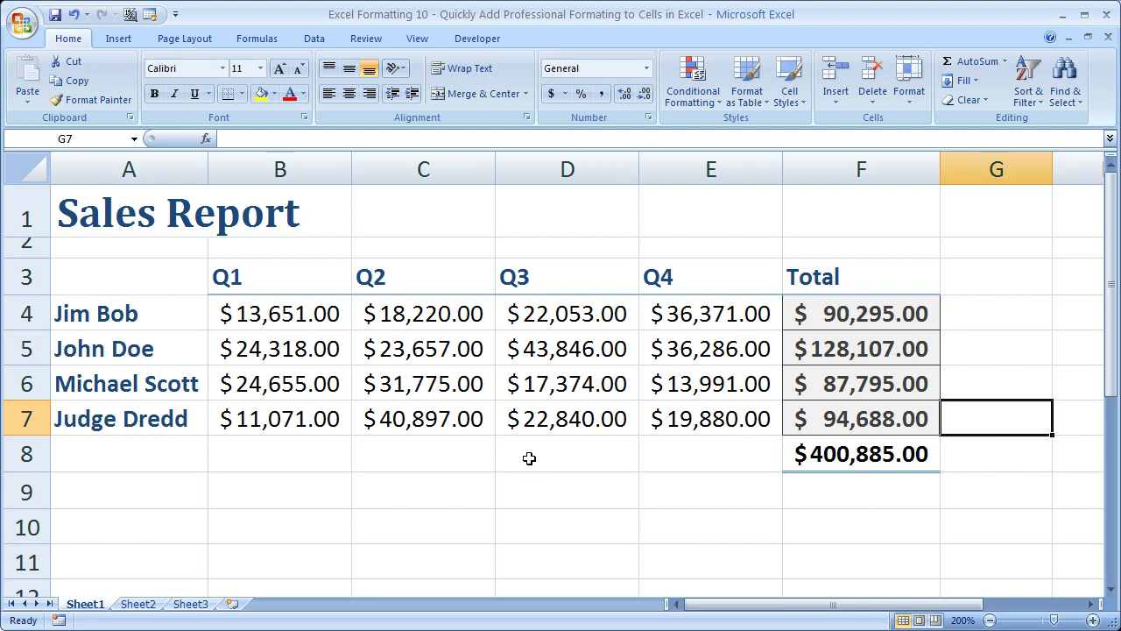
Turn off worksheet gridlines in the View ribbon's Show/Hide group
click(529, 458)
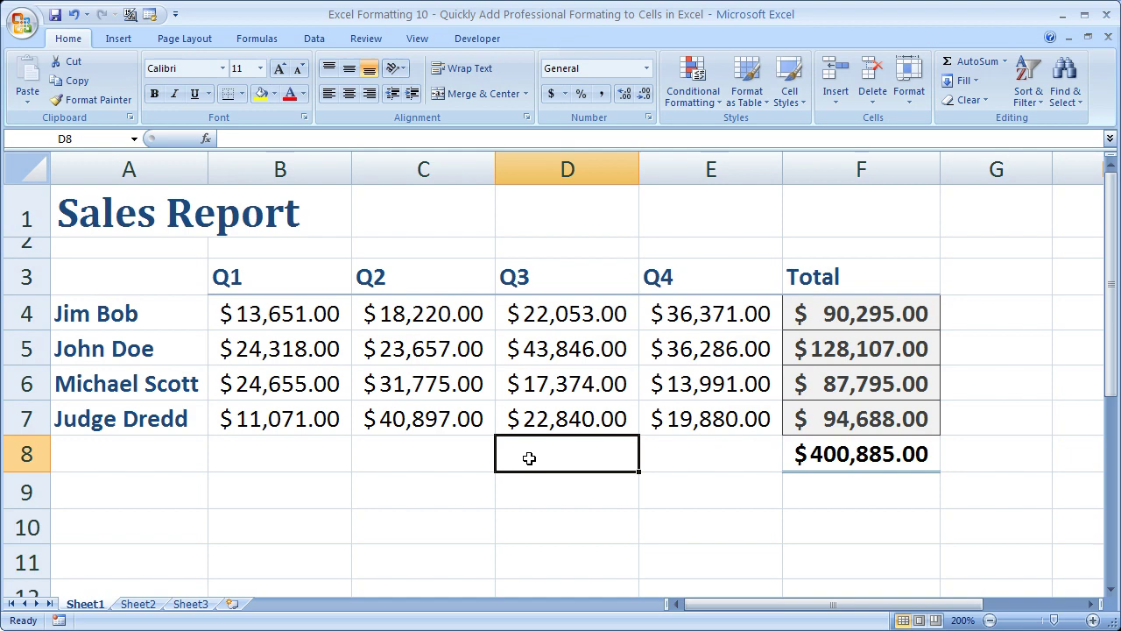
click(418, 39)
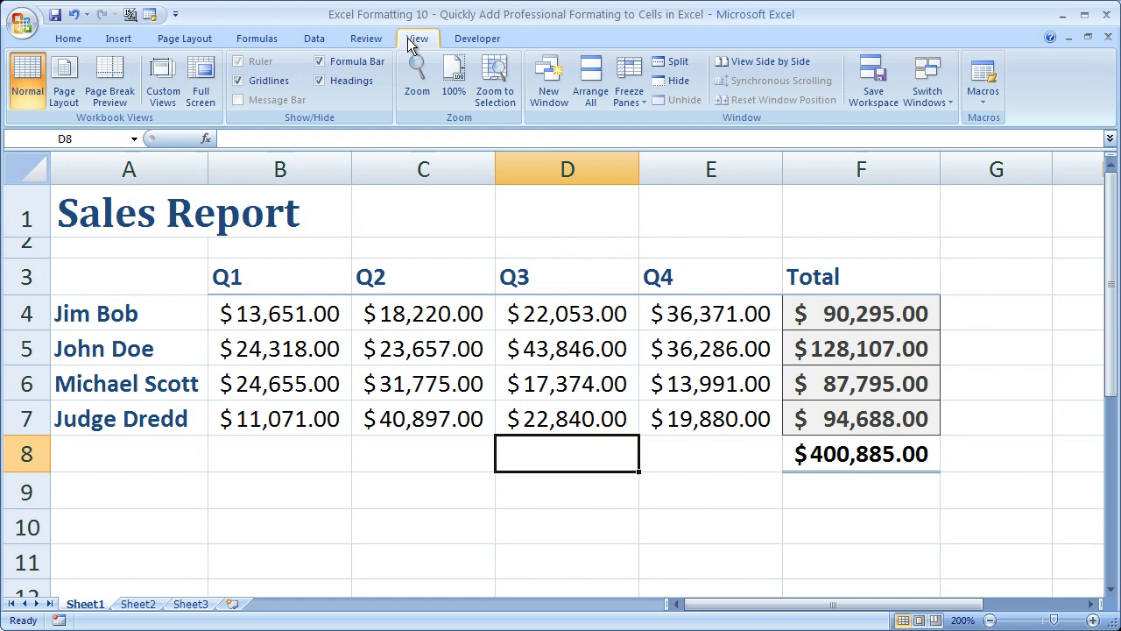
click(239, 81)
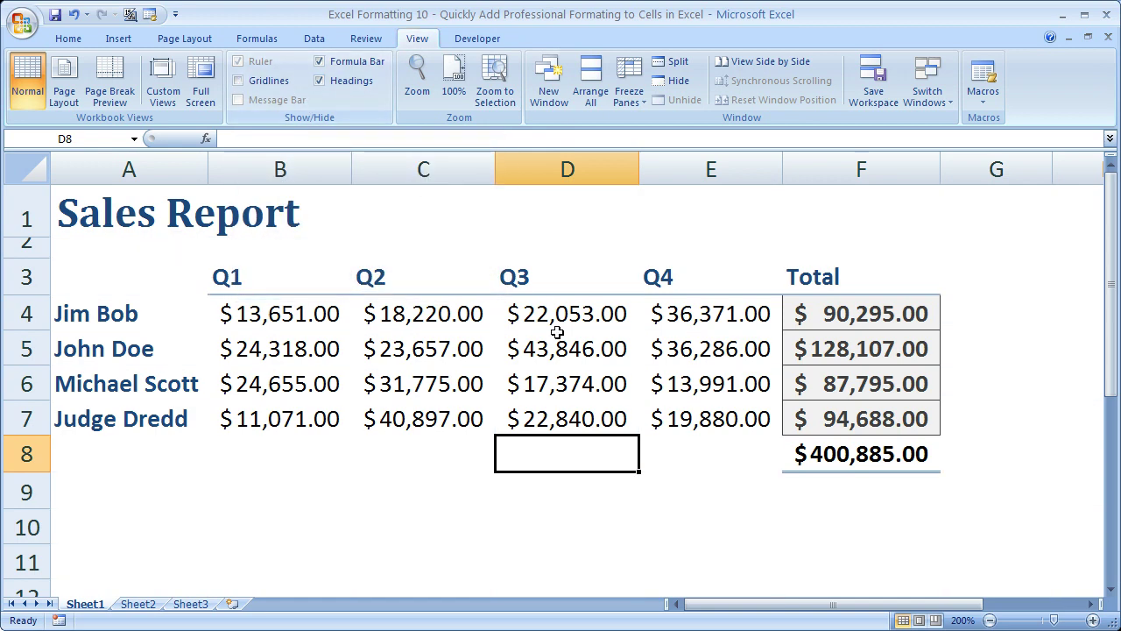
click(90, 459)
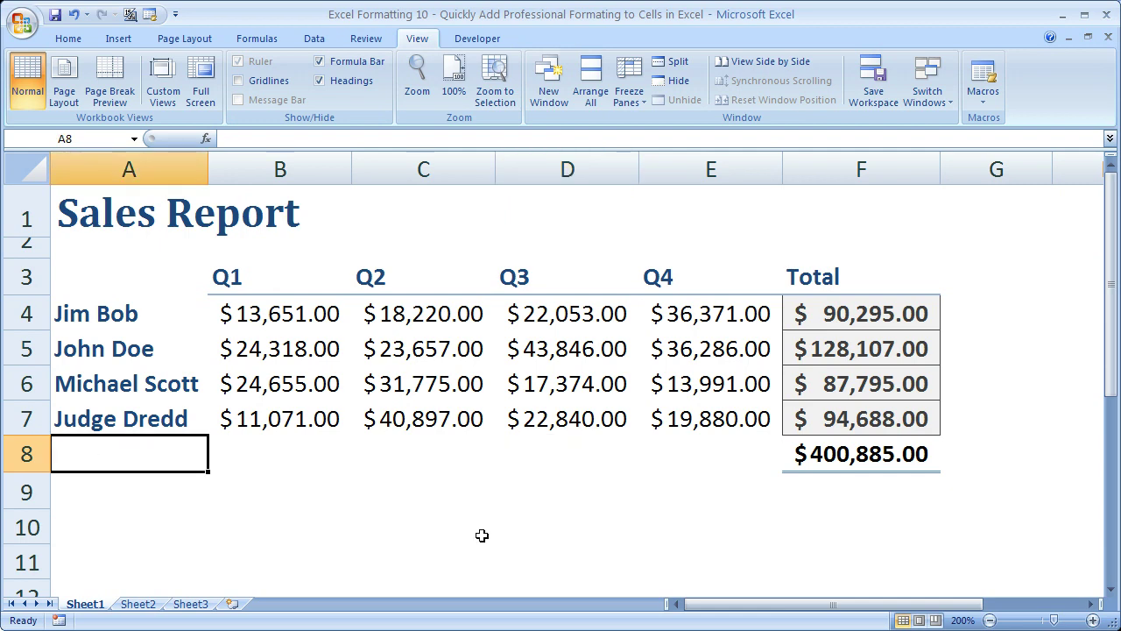
key(Down)
key(Down)
key(Down)
key(Down)
key(Down)
key(Down)
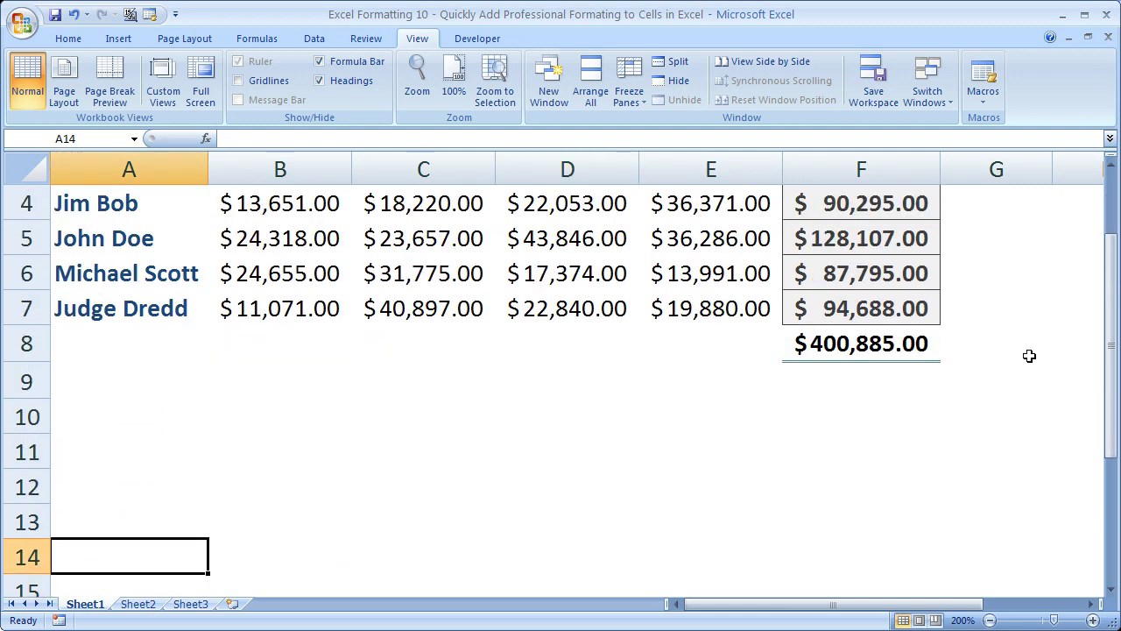
drag(1108, 285, 1109, 140)
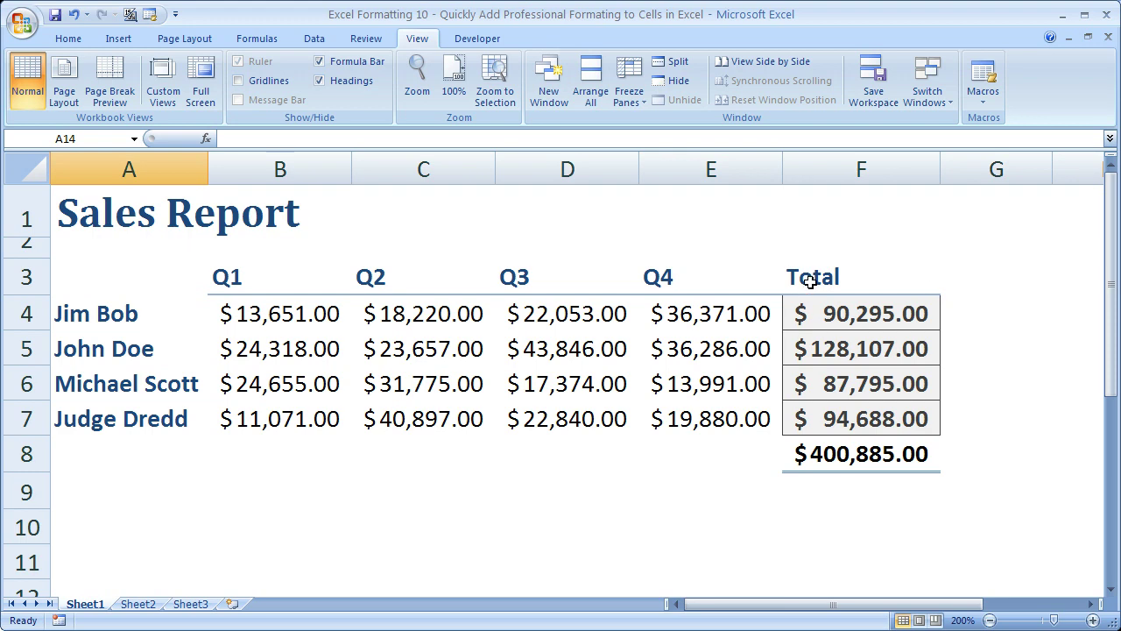
drag(816, 275, 272, 281)
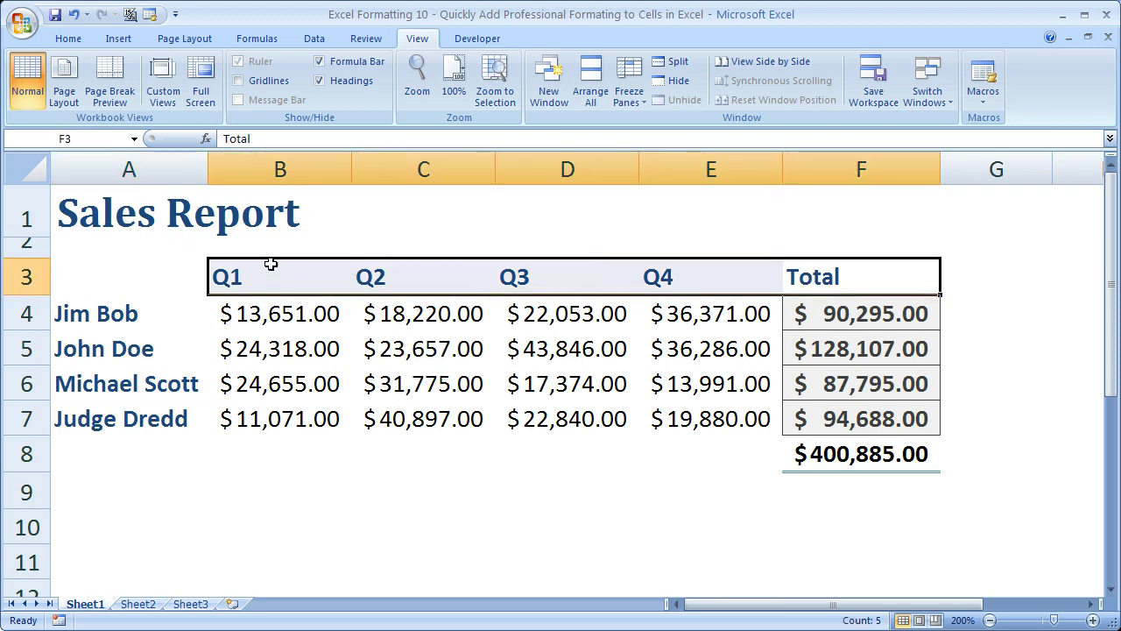
Center the Q1–Q4 and Total headers in B3:F3 within their cells
click(68, 39)
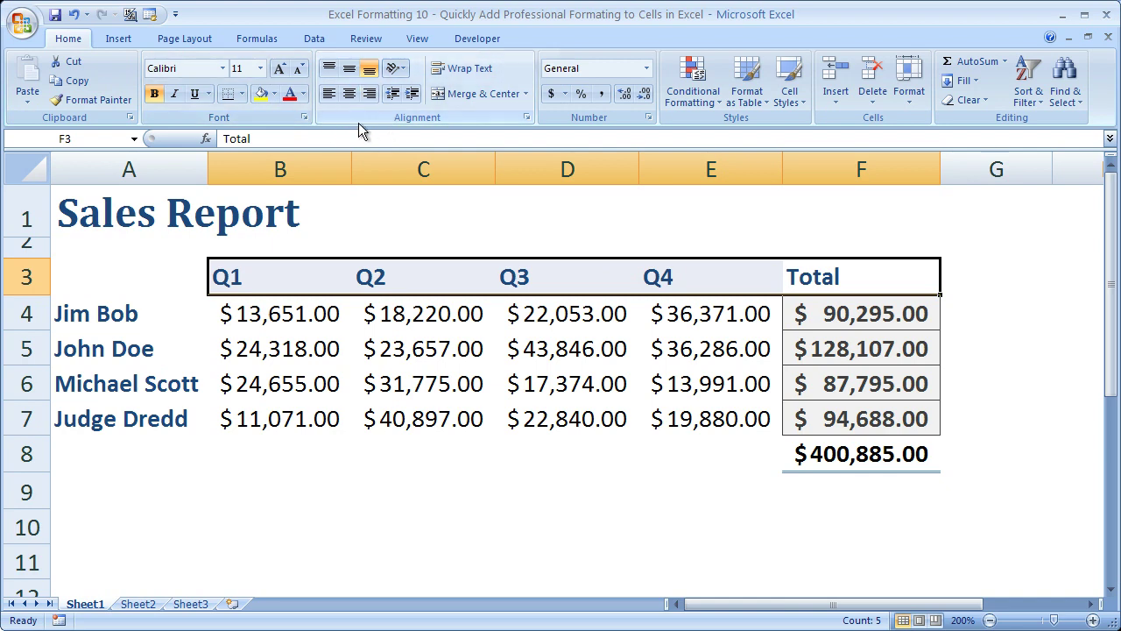
click(350, 94)
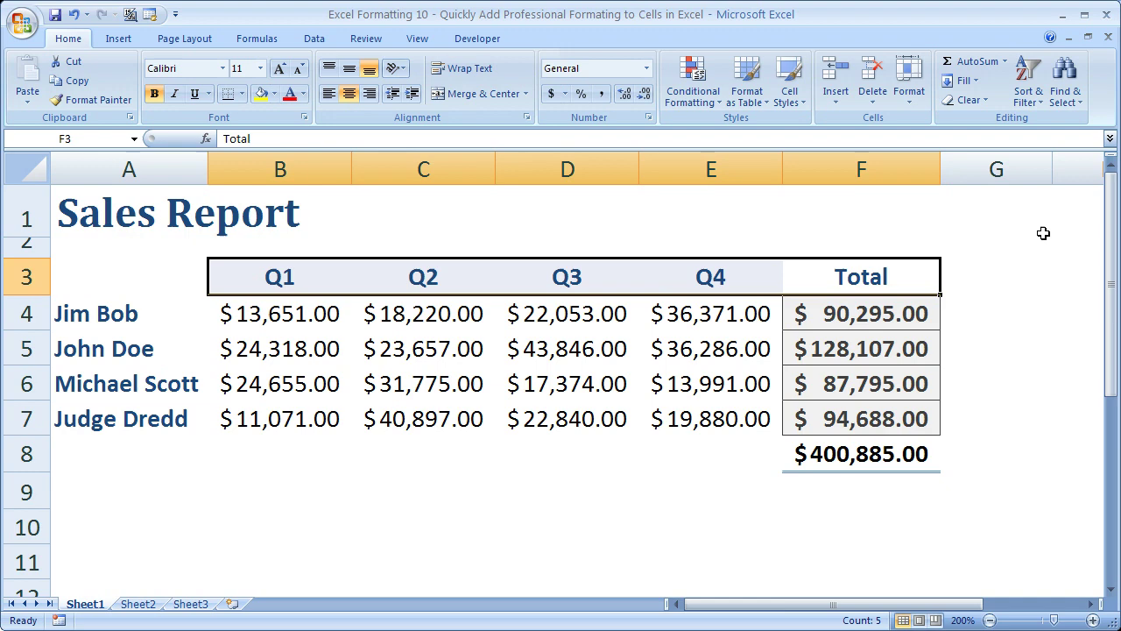
click(1077, 210)
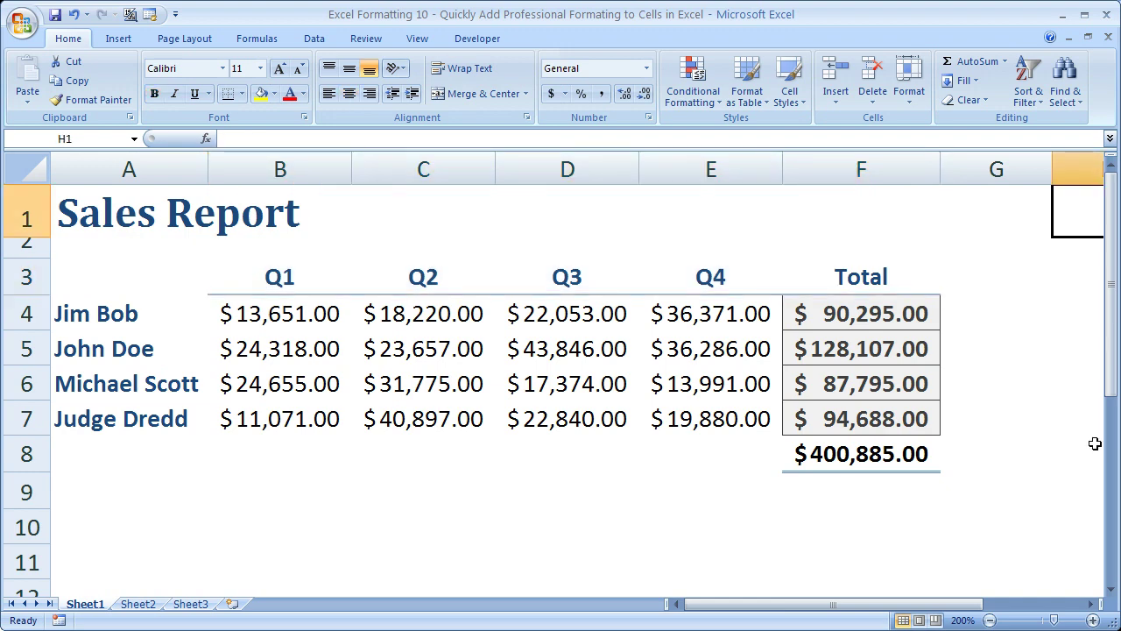
key(Right)
Set the sheet zoom to 100% through the Zoom dialog (Alt+V, Z)
drag(751, 603, 743, 613)
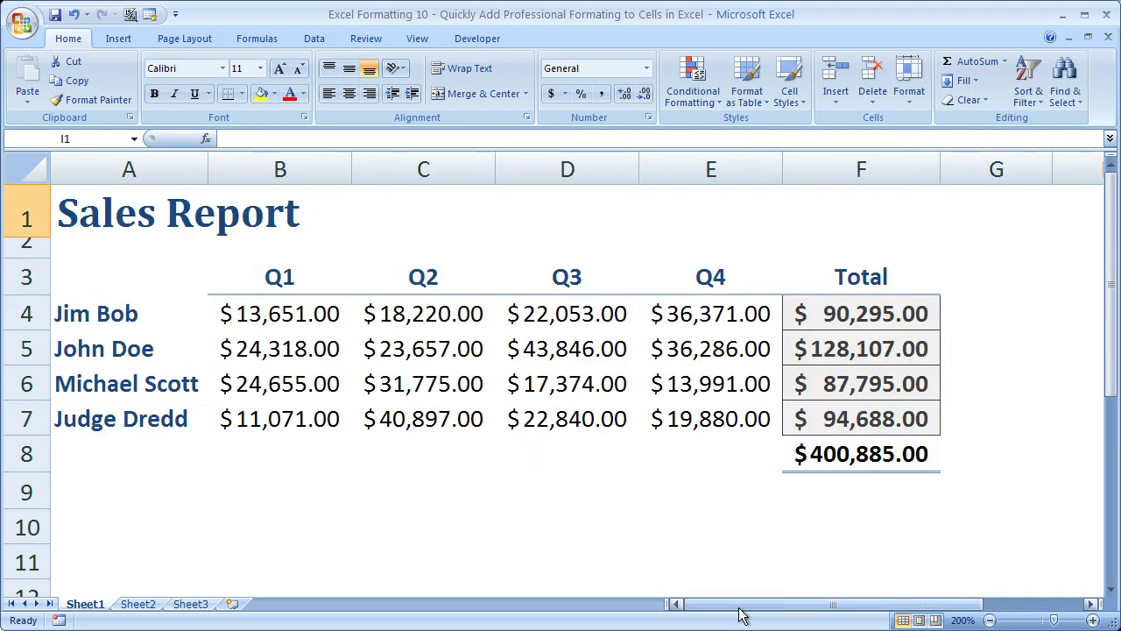
key(alt+v)
key(z)
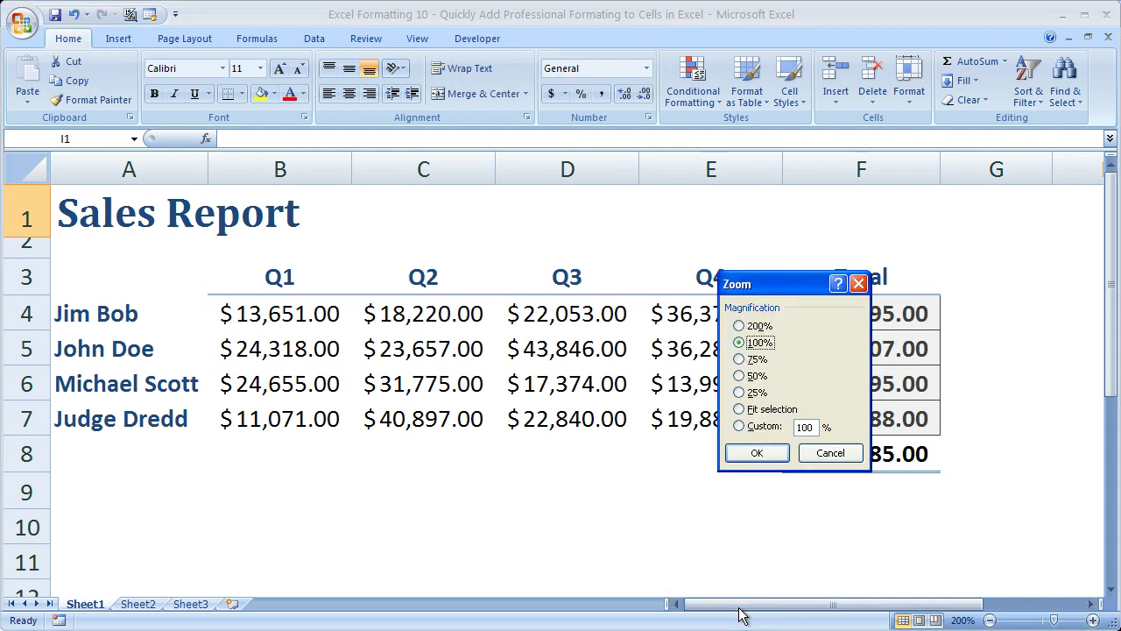
key(Return)
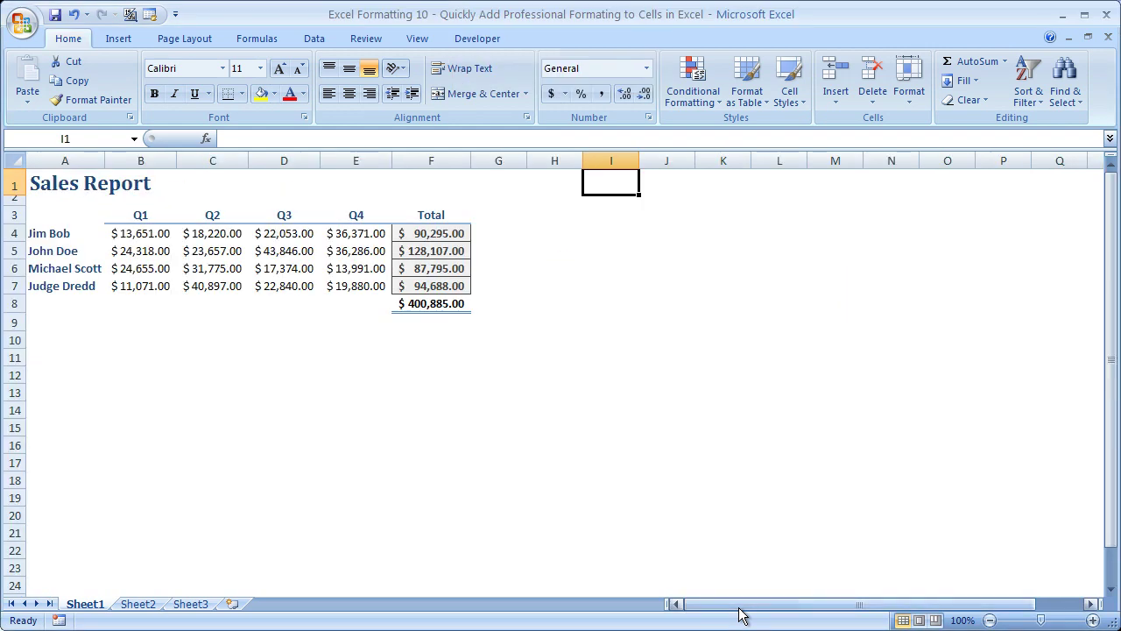